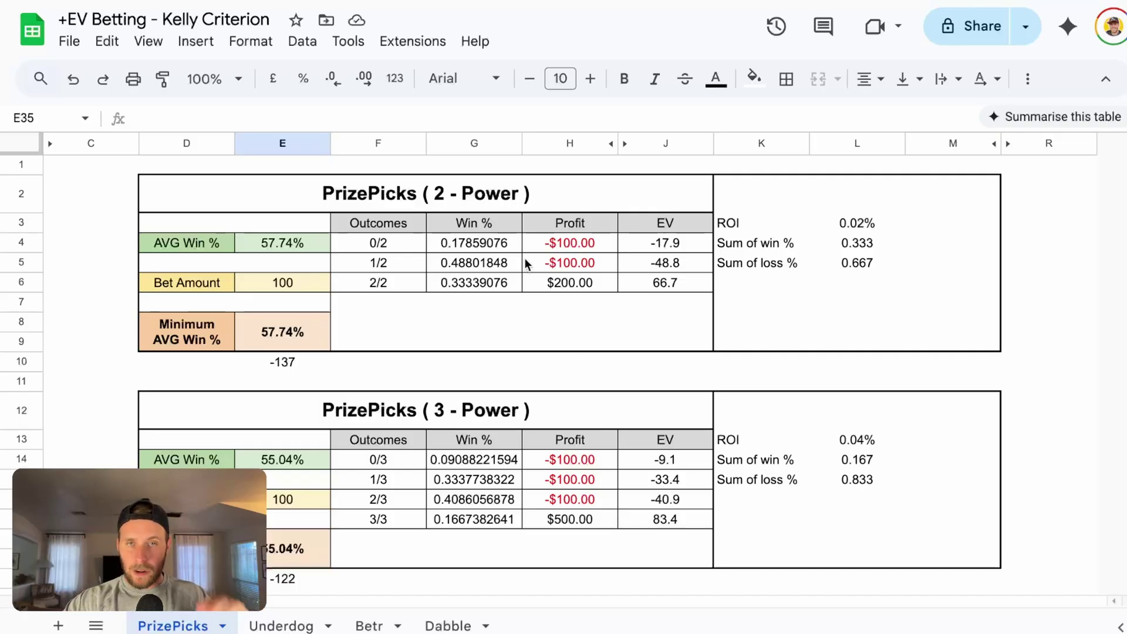
Step: Set the AVG Win % in the PrizePicks 2-Power table to 57%
{"action": "scroll", "coordinate": [524, 258], "scroll_direction": "down", "scroll_amount": 20}
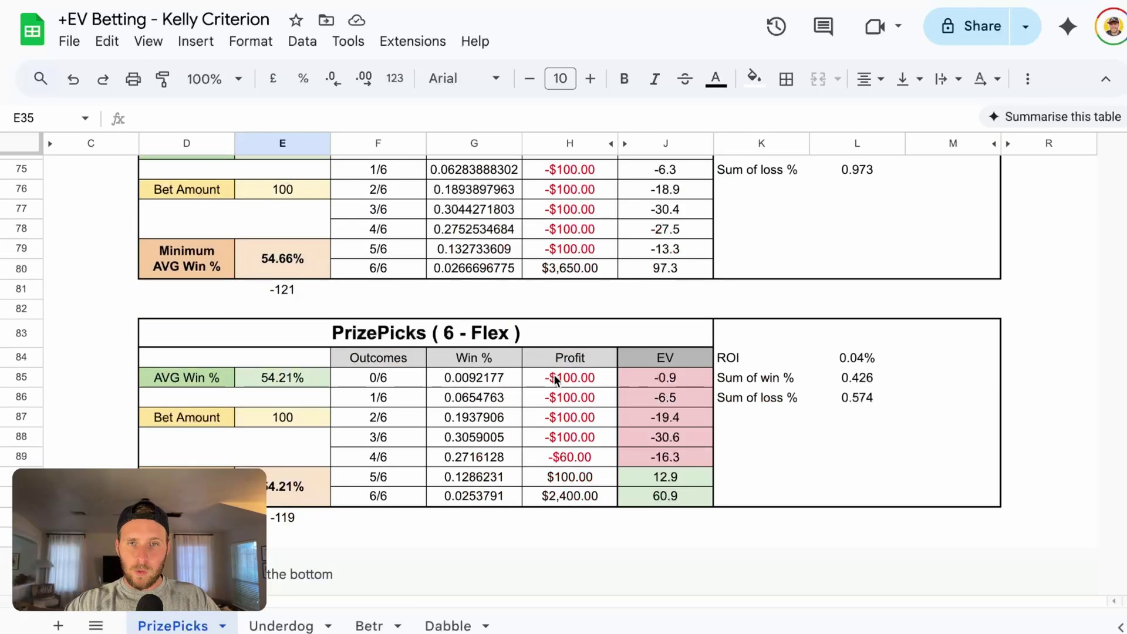
{"action": "scroll", "coordinate": [524, 371], "scroll_direction": "up", "scroll_amount": 20}
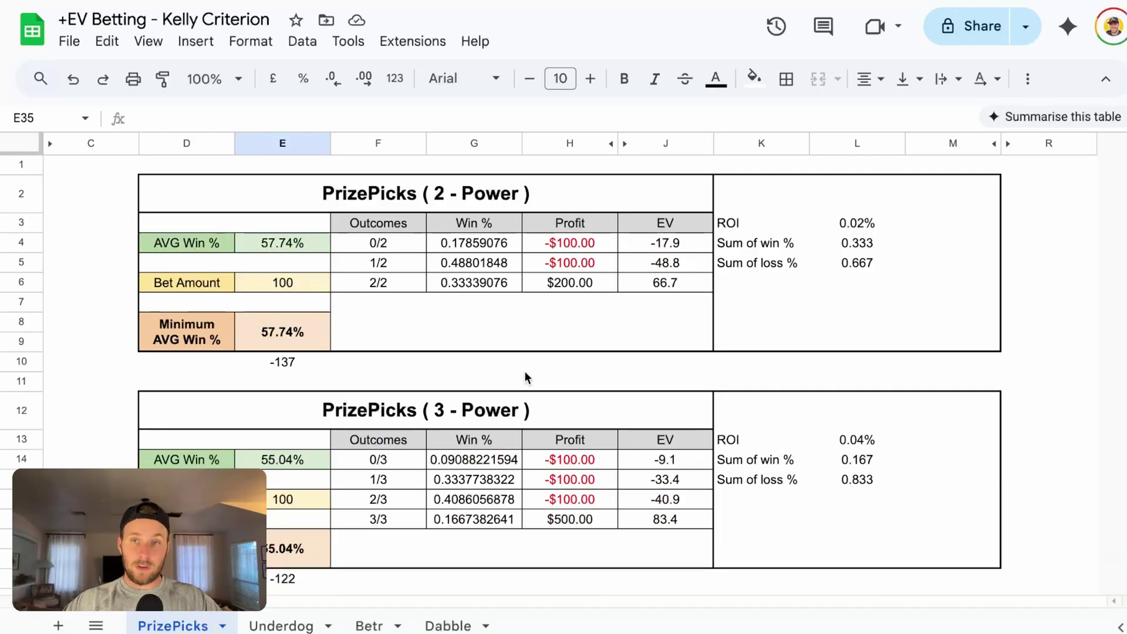
{"action": "left_click", "coordinate": [846, 226]}
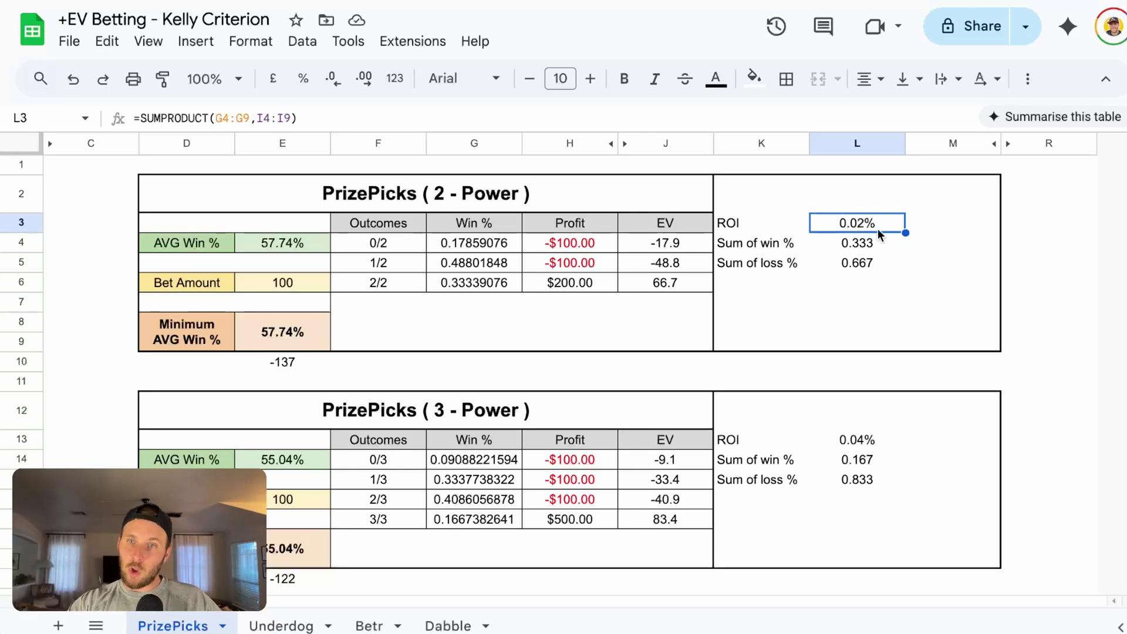
{"action": "left_click", "coordinate": [283, 243]}
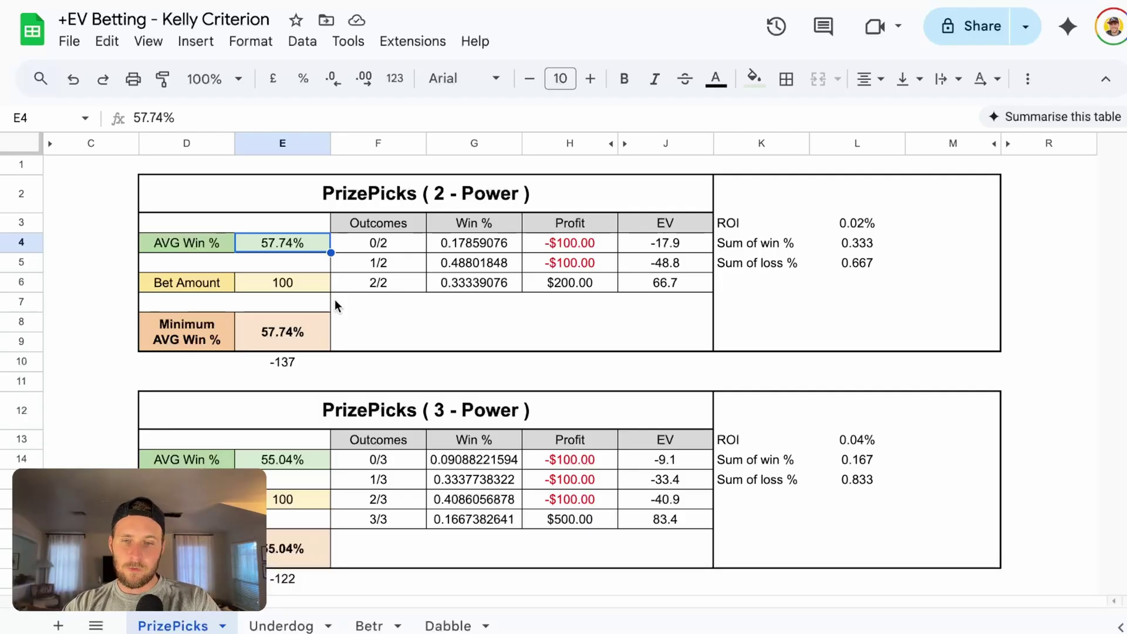
{"action": "type", "text": "57"}
{"action": "key", "text": "Return"}
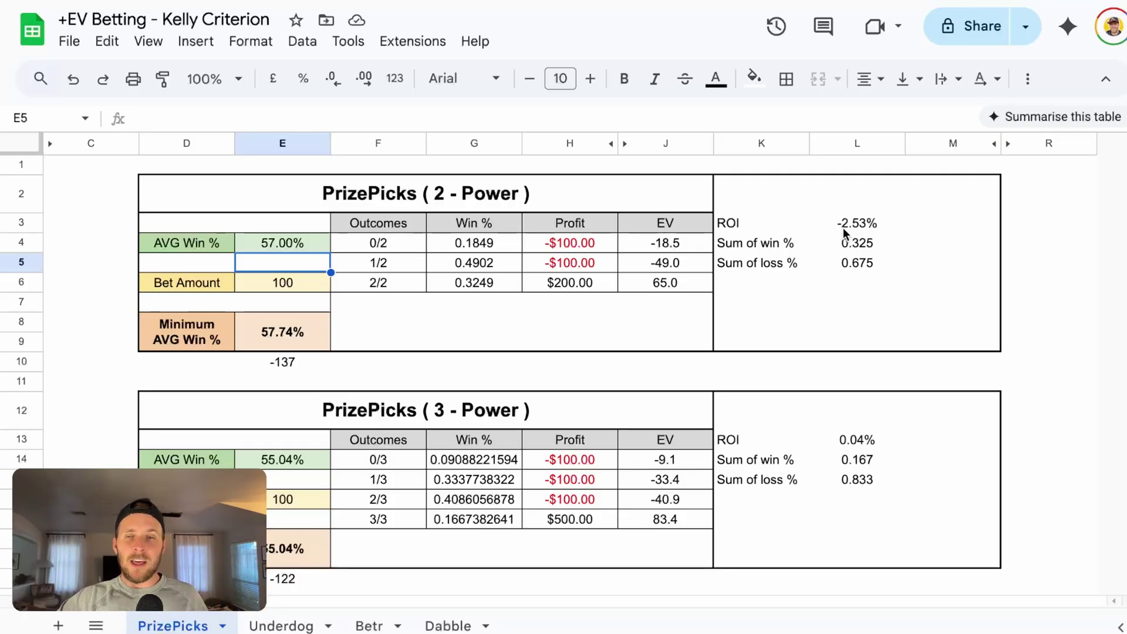
Step: Set the AVG Win % in the PrizePicks 2-Power table to 58.5%
{"action": "left_click", "coordinate": [281, 246]}
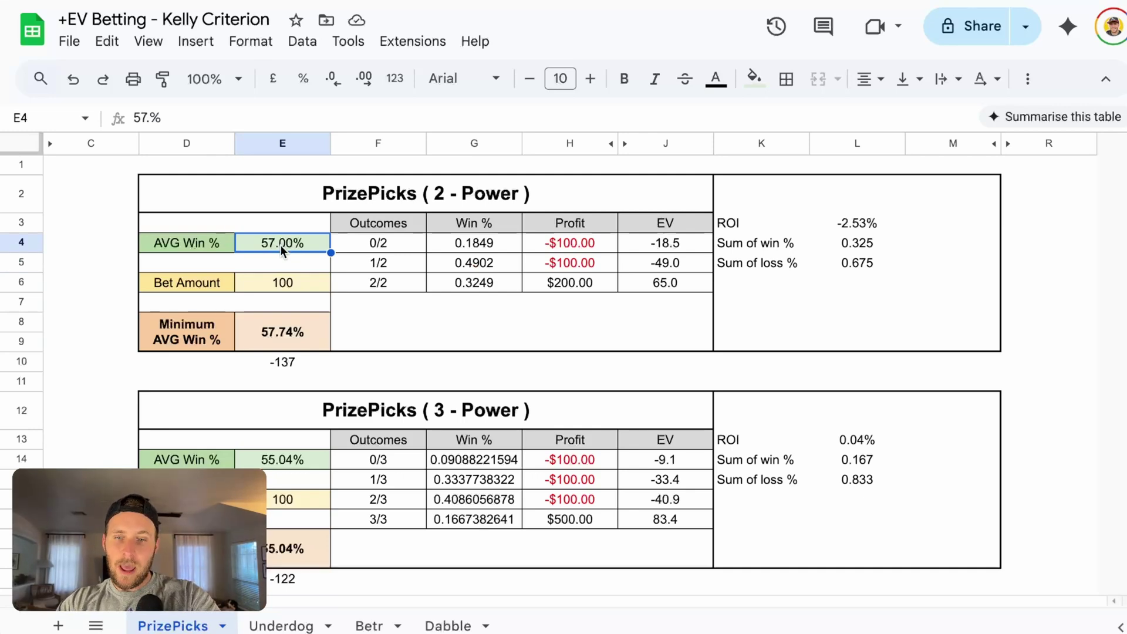
{"action": "type", "text": "58.5"}
{"action": "key", "text": "Return"}
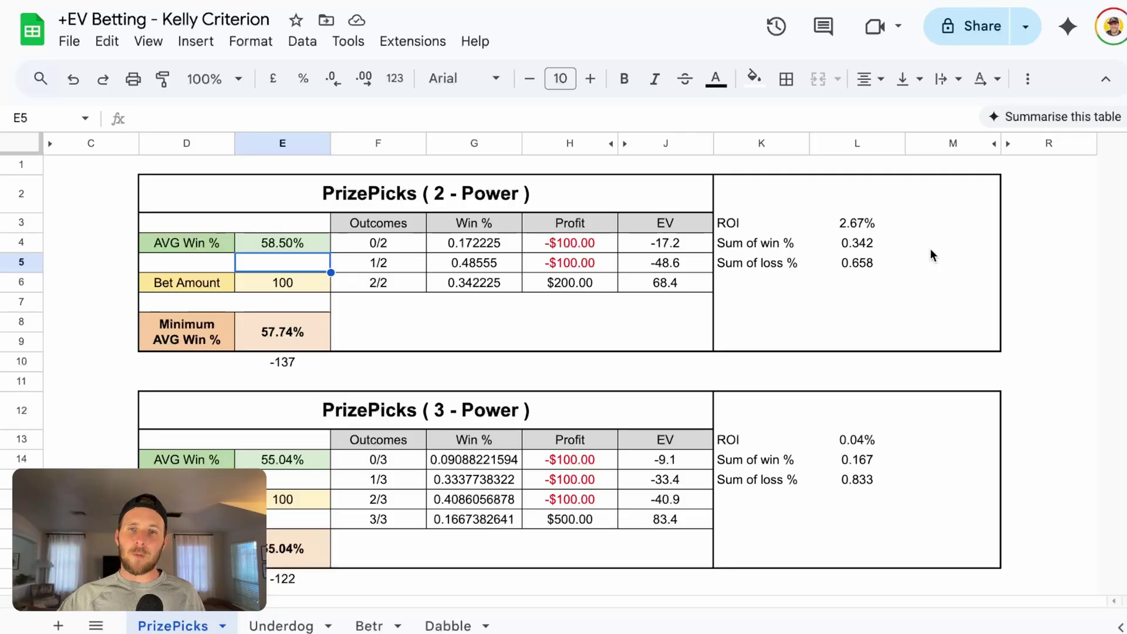
Step: Set the AVG Win % in the PrizePicks 2-Power table to 57.74%
{"action": "left_click", "coordinate": [281, 241]}
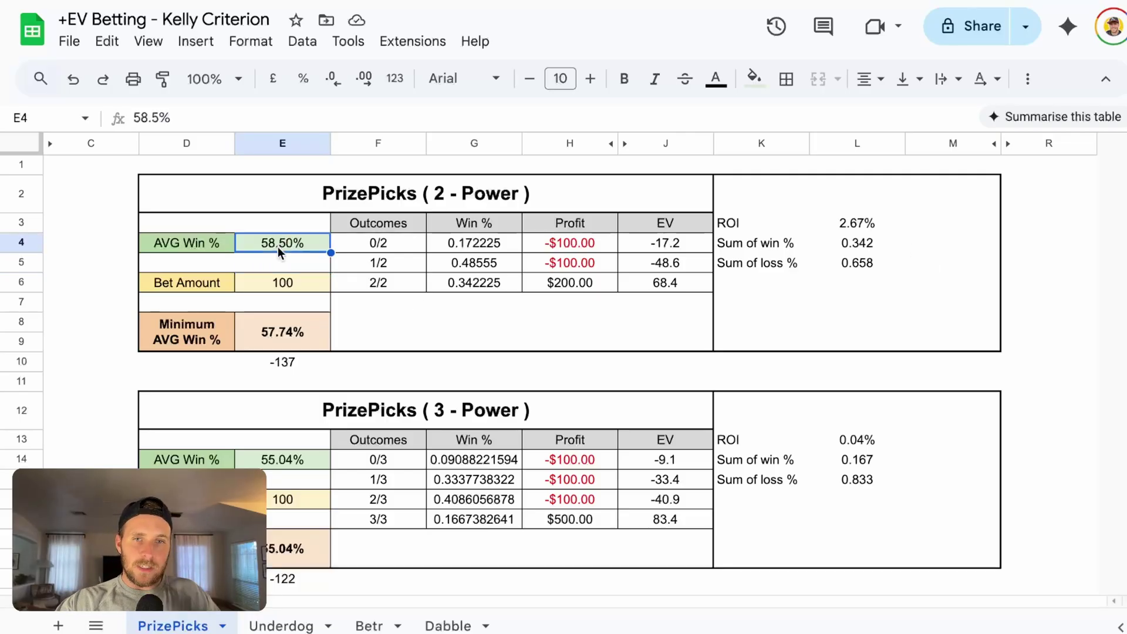
{"action": "type", "text": "57.74"}
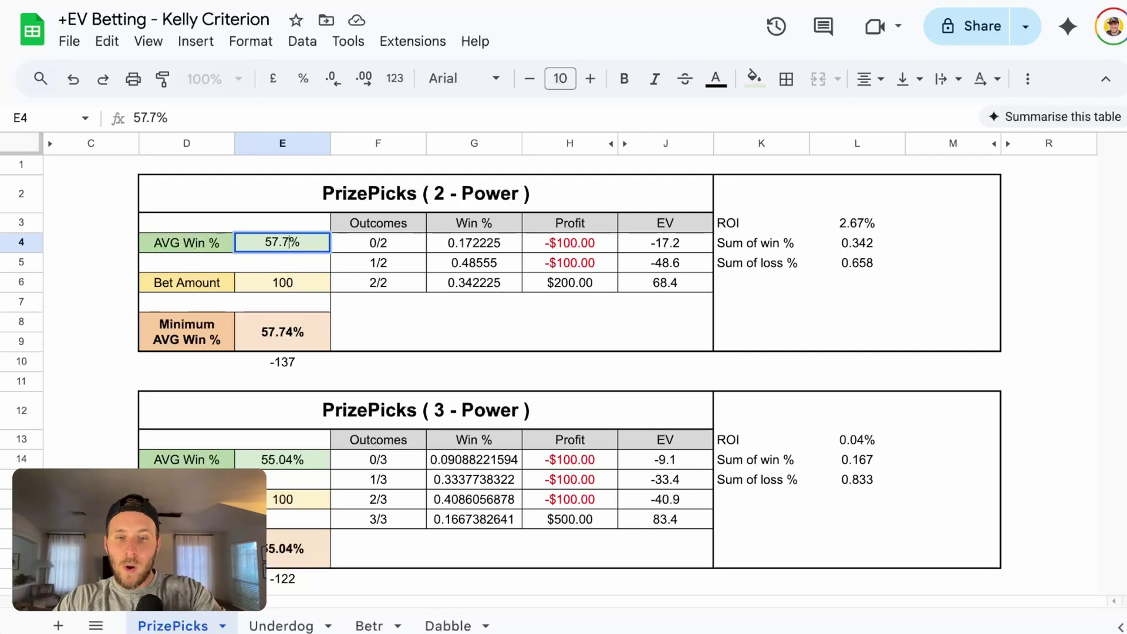
{"action": "key", "text": "Return"}
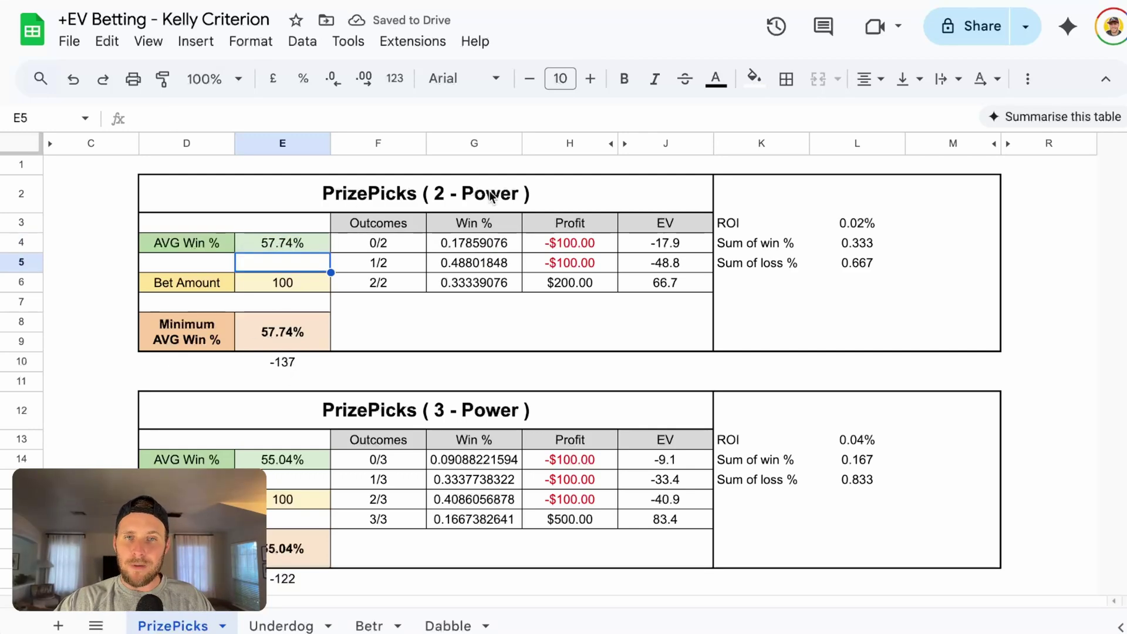
Step: Examine the PrizePicks 5-Flex table's break-even odds, the profits for 3/5, 4/5 and 5/5 outcomes, and the ROI
{"action": "scroll", "coordinate": [529, 290], "scroll_direction": "down", "scroll_amount": 10}
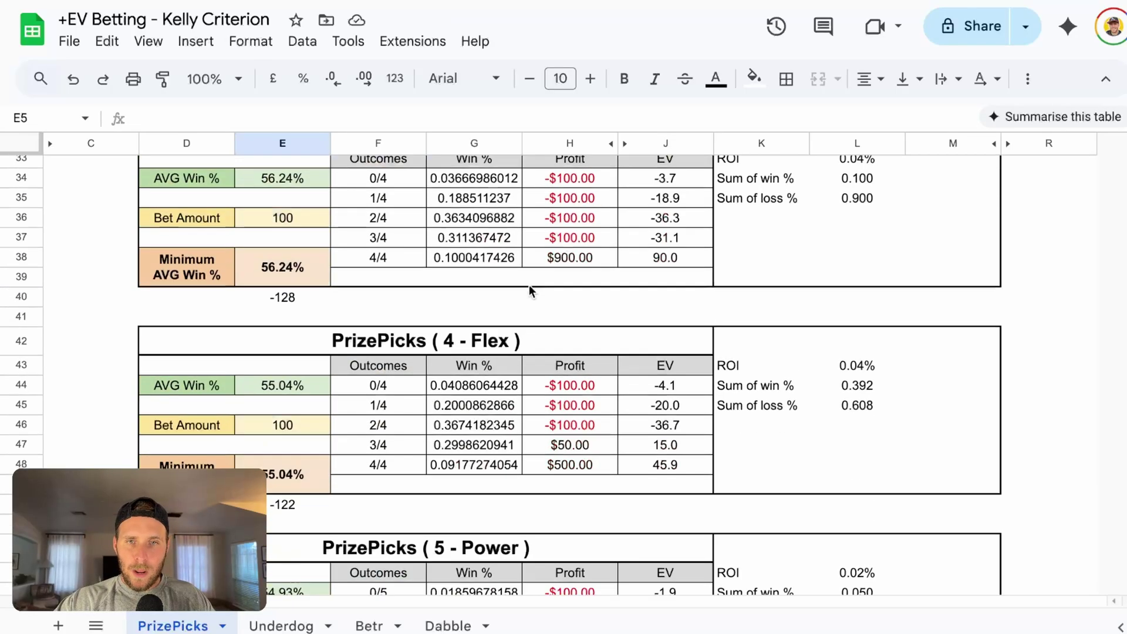
{"action": "scroll", "coordinate": [529, 290], "scroll_direction": "down", "scroll_amount": 4}
{"action": "scroll", "coordinate": [529, 290], "scroll_direction": "up", "scroll_amount": 3}
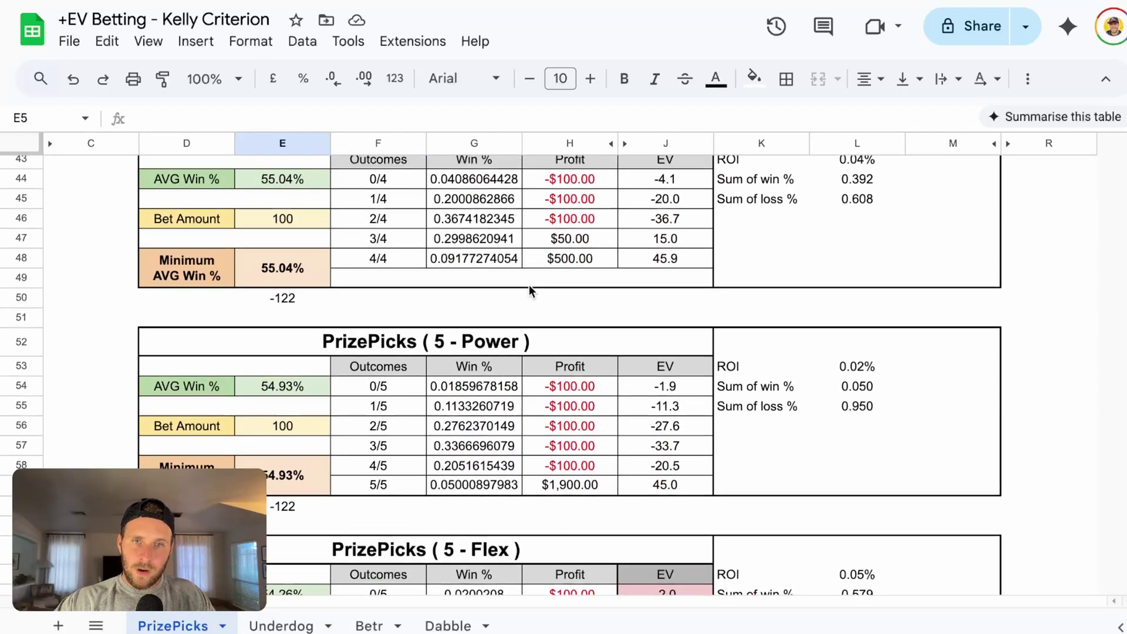
{"action": "scroll", "coordinate": [530, 284], "scroll_direction": "down", "scroll_amount": 7}
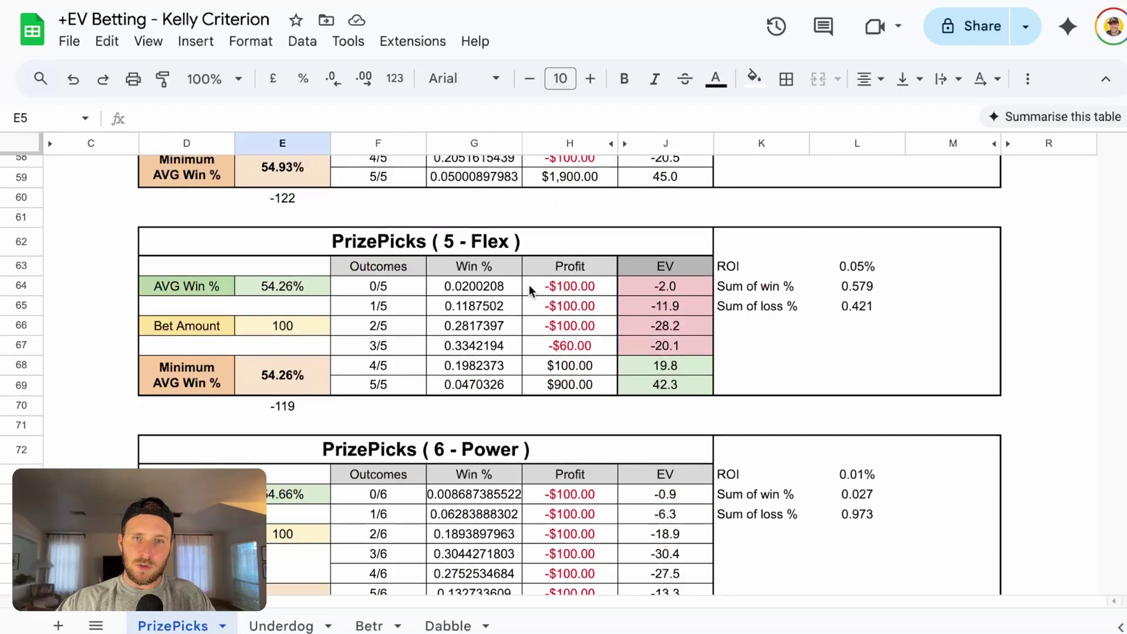
{"action": "left_click", "coordinate": [304, 406]}
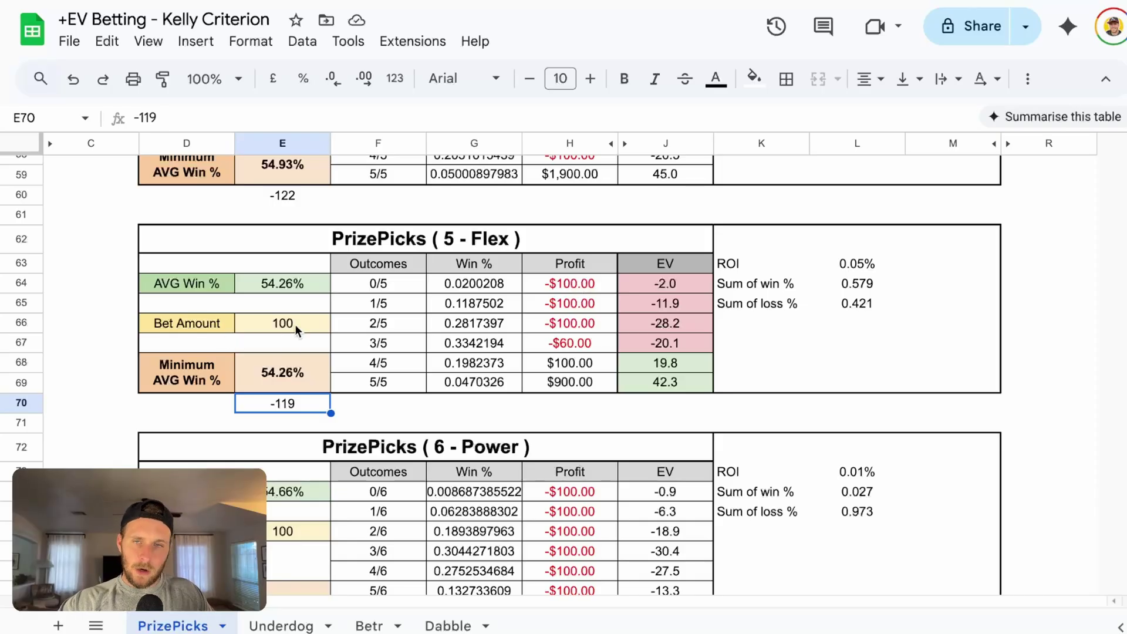
{"action": "left_click", "coordinate": [584, 344]}
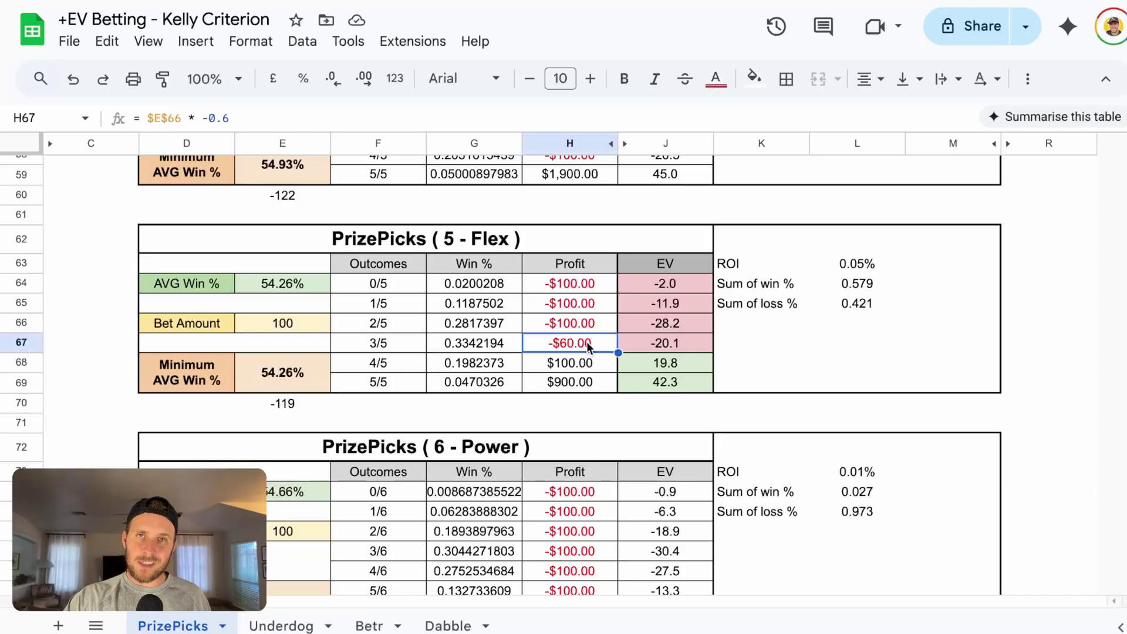
{"action": "left_click", "coordinate": [580, 362]}
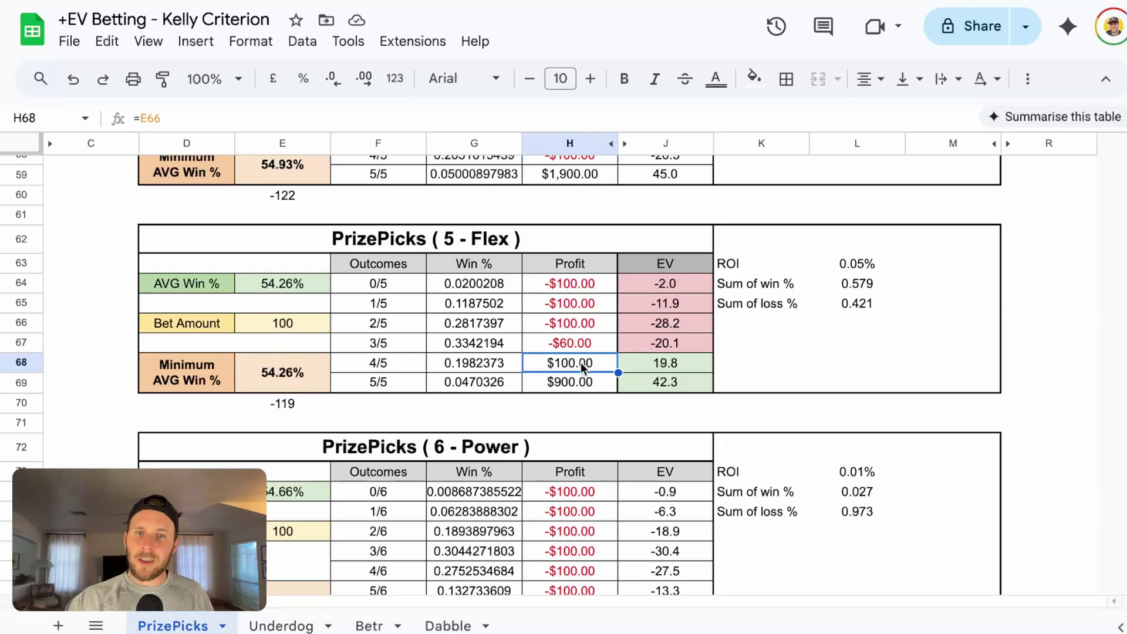
{"action": "left_click", "coordinate": [586, 387]}
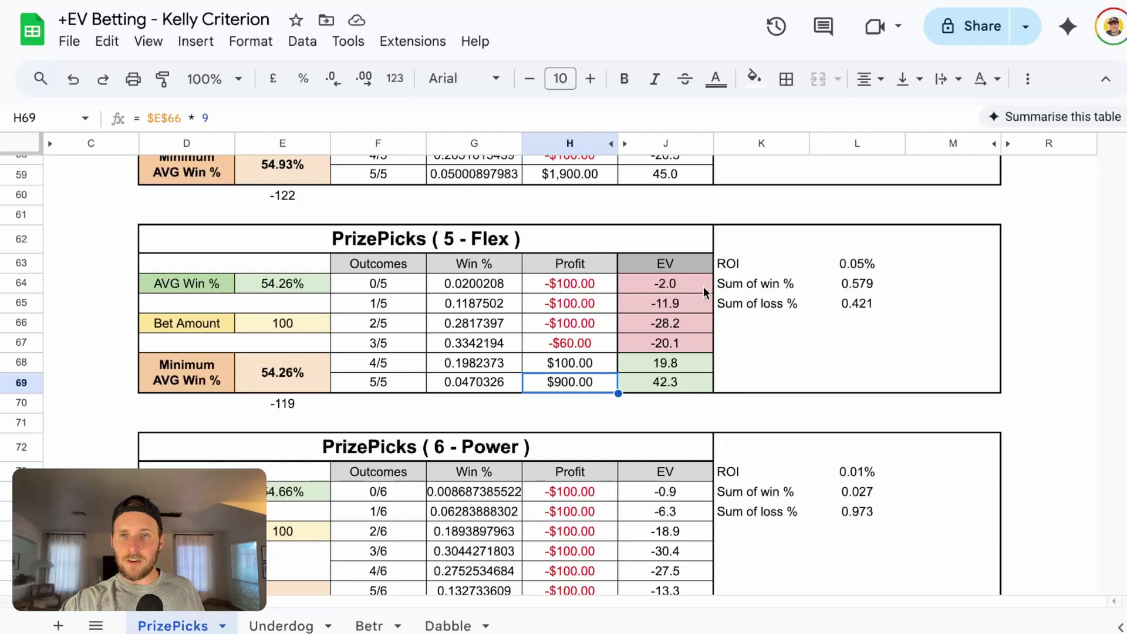
{"action": "left_click", "coordinate": [847, 267]}
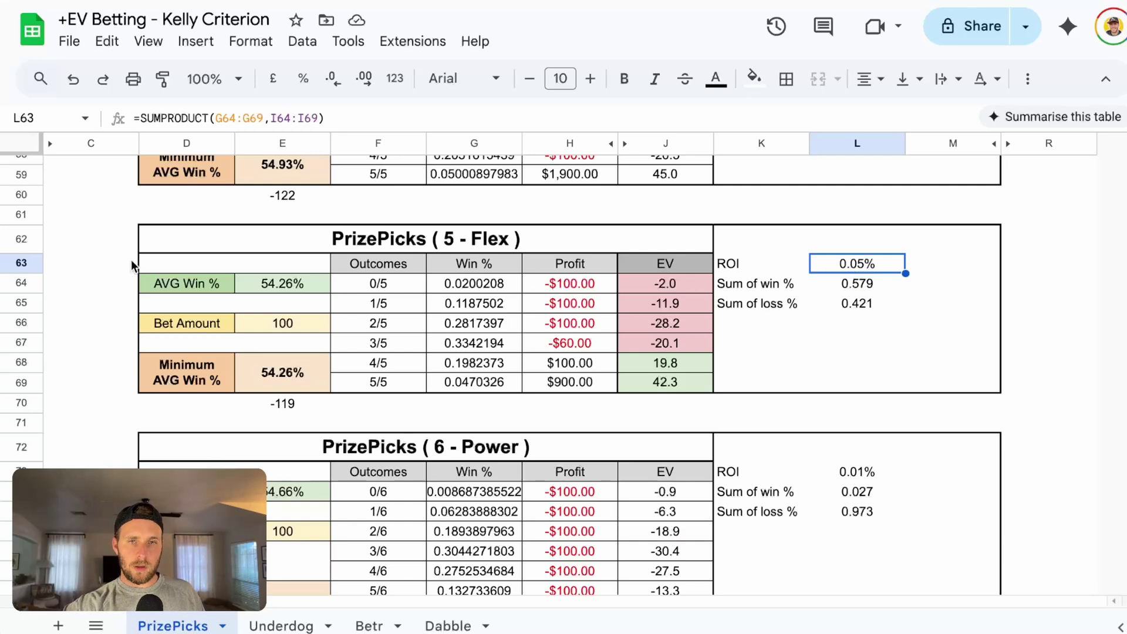
Step: Set the AVG Win % in the PrizePicks 5-Flex table to 55%
{"action": "left_click", "coordinate": [269, 286]}
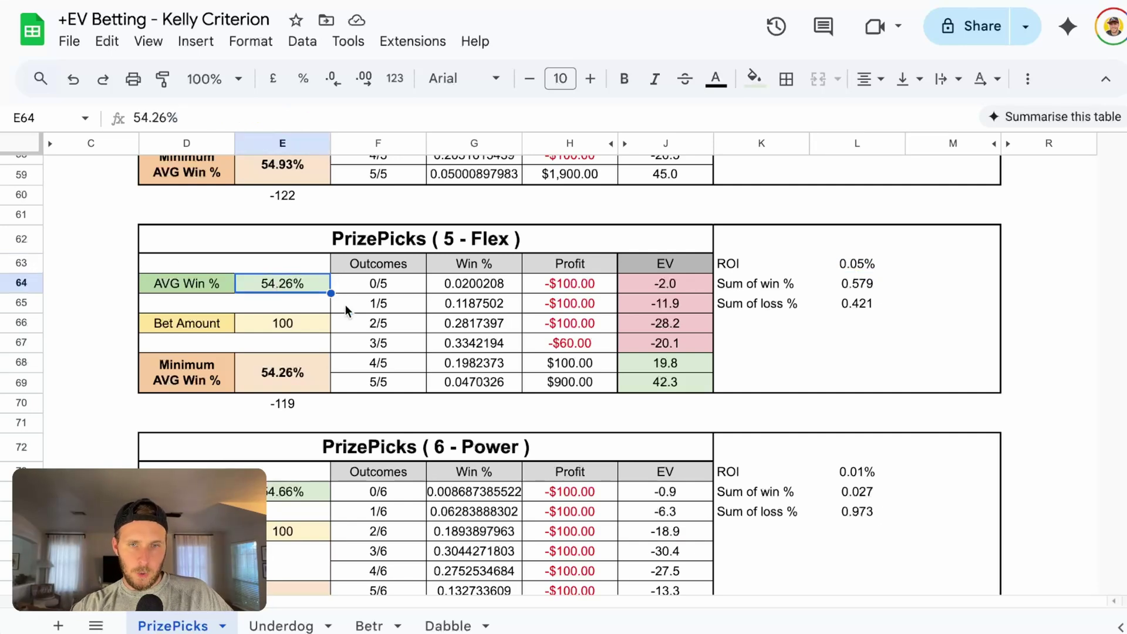
{"action": "type", "text": "55"}
{"action": "key", "text": "Return"}
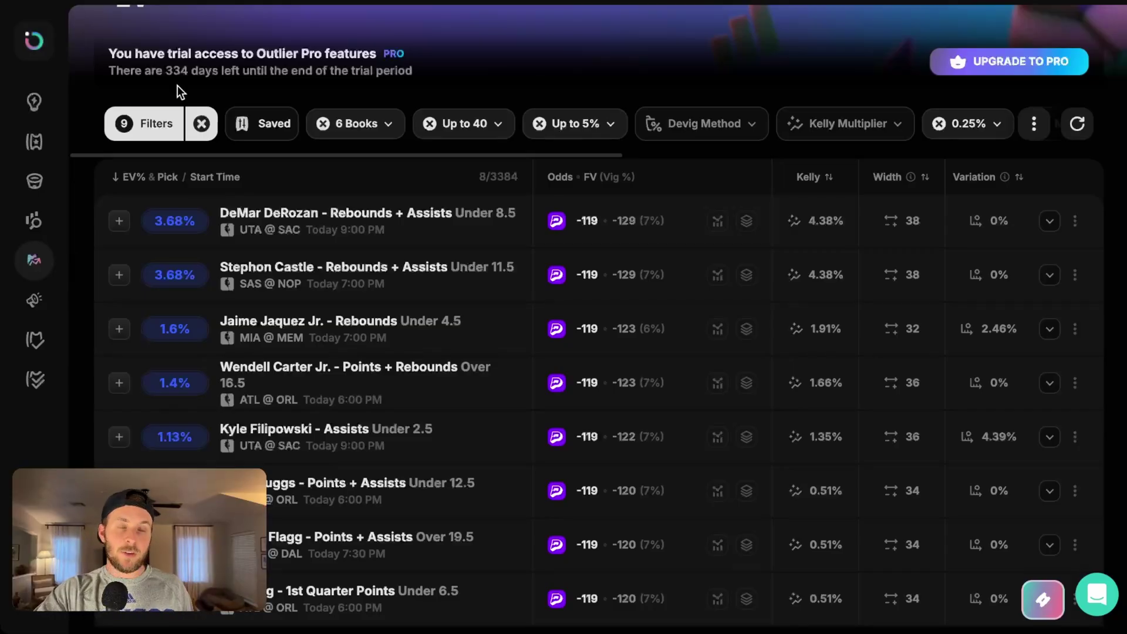
Step: Switch to Outlier and examine the devig book selection and the custom book weights in the current filters
{"action": "left_click", "coordinate": [150, 126]}
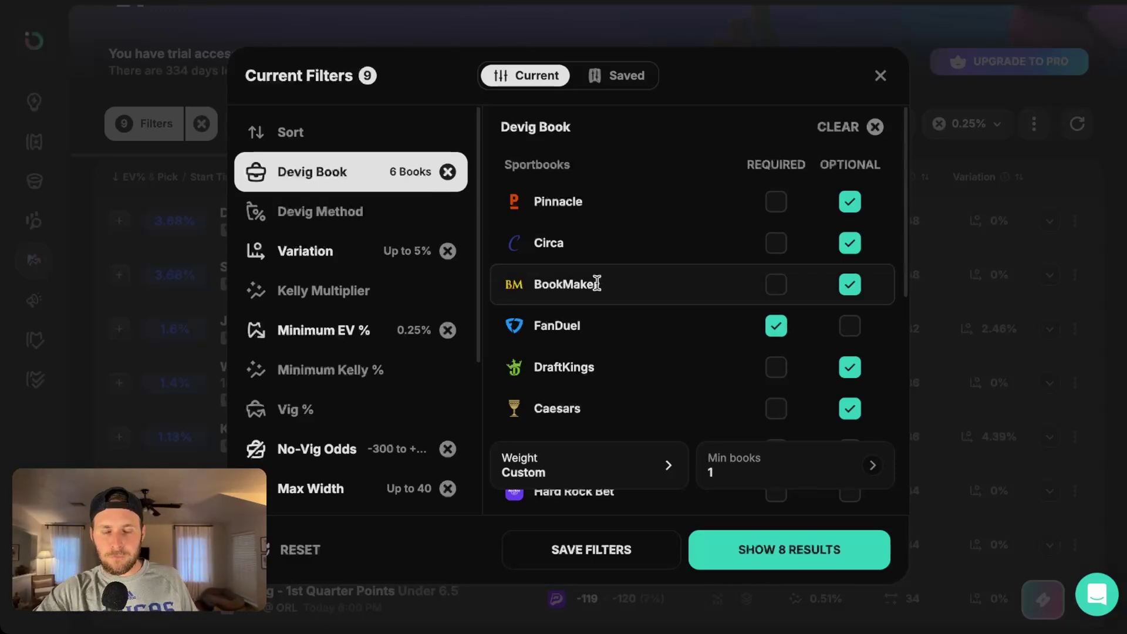
{"action": "scroll", "coordinate": [598, 281], "scroll_direction": "down", "scroll_amount": 1}
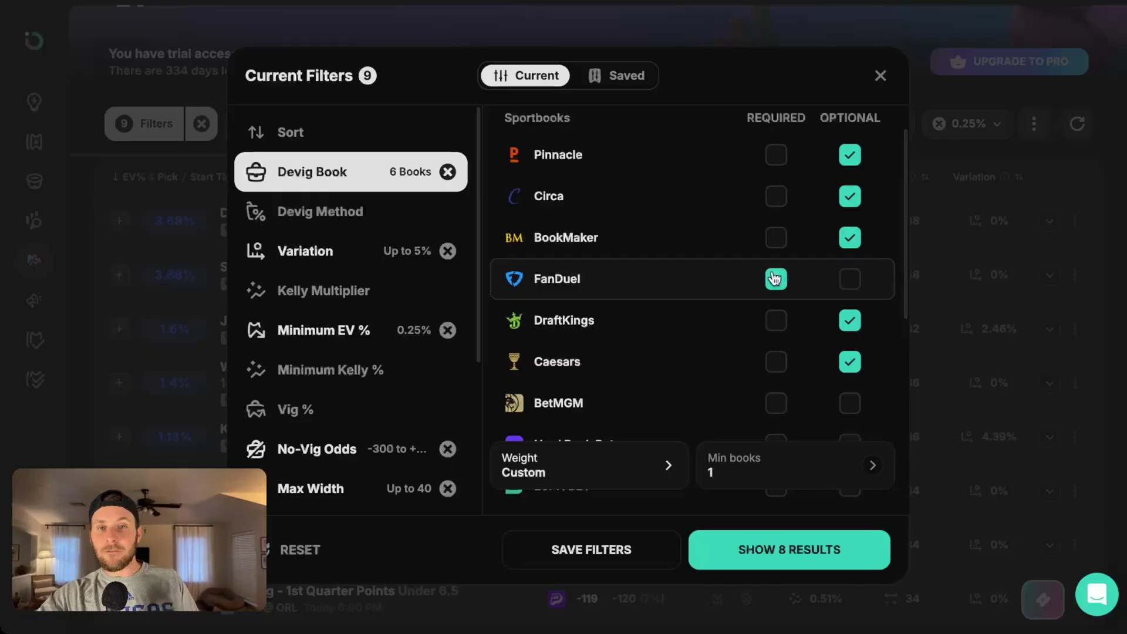
{"action": "left_click", "coordinate": [580, 477]}
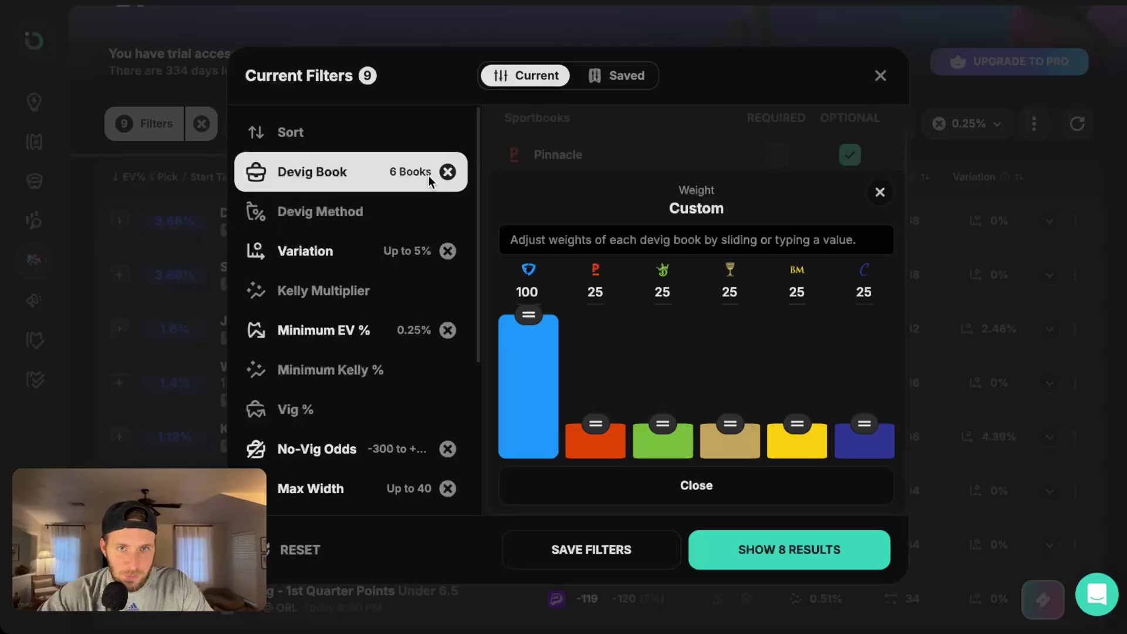
{"action": "left_click", "coordinate": [335, 270]}
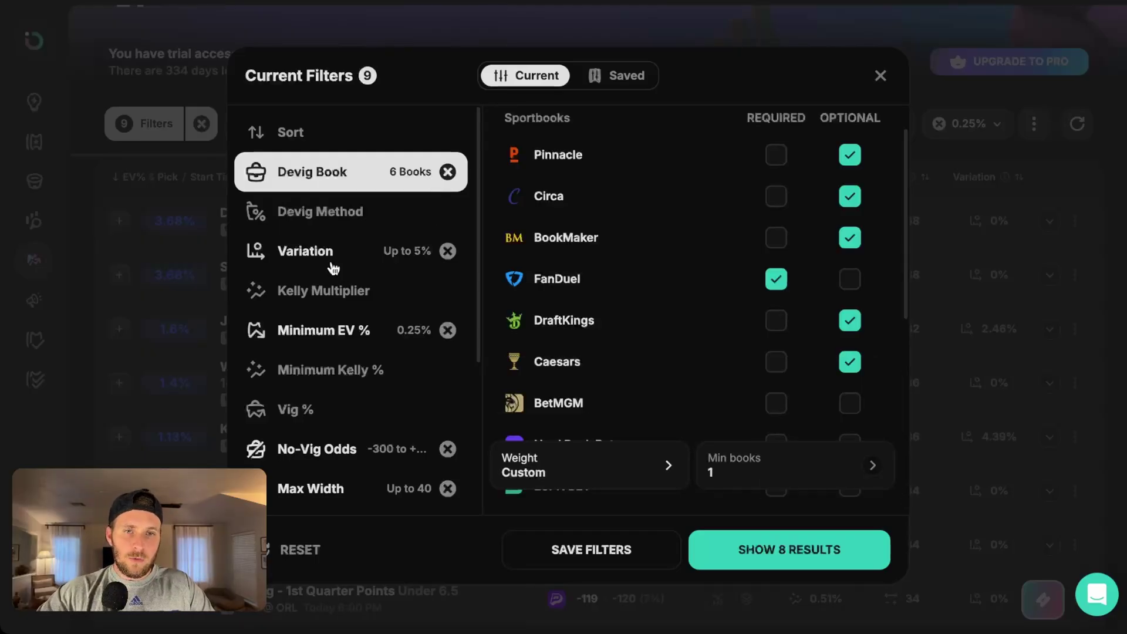
Step: Examine the Variation, Minimum EV %, No-Vig Odds and Max Width filter settings
{"action": "left_click", "coordinate": [334, 262]}
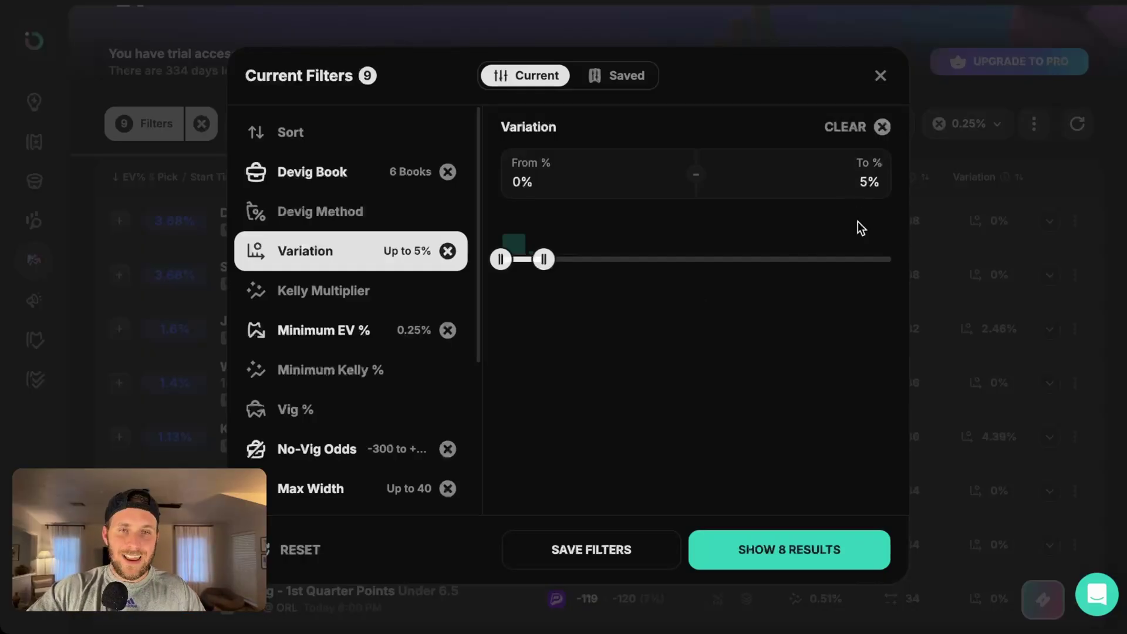
{"action": "left_click", "coordinate": [324, 338]}
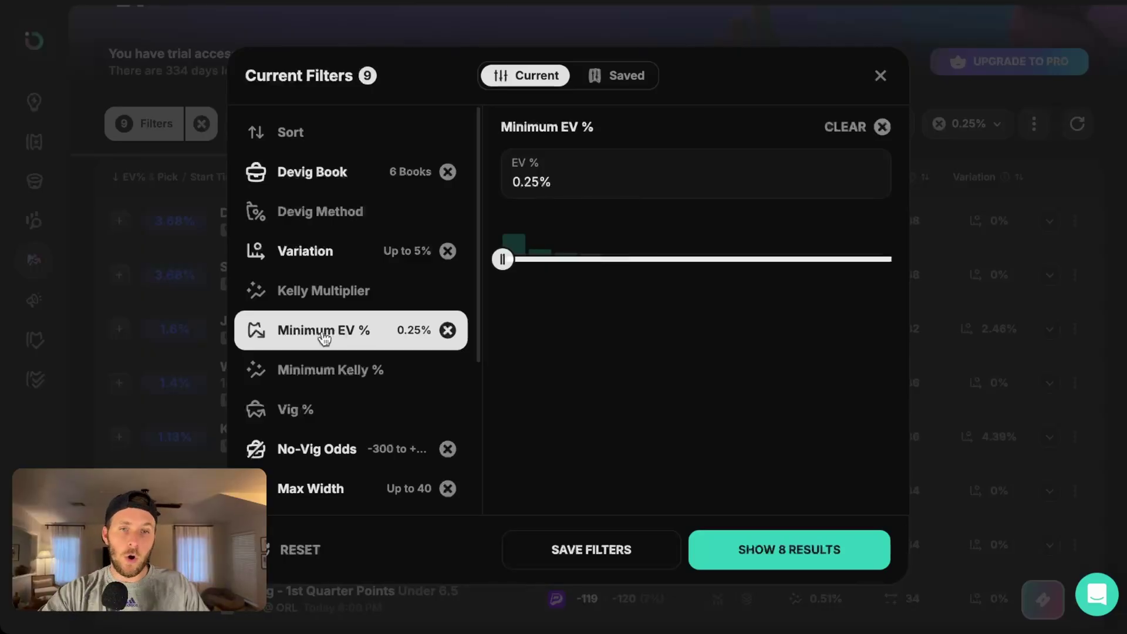
{"action": "left_click", "coordinate": [339, 451]}
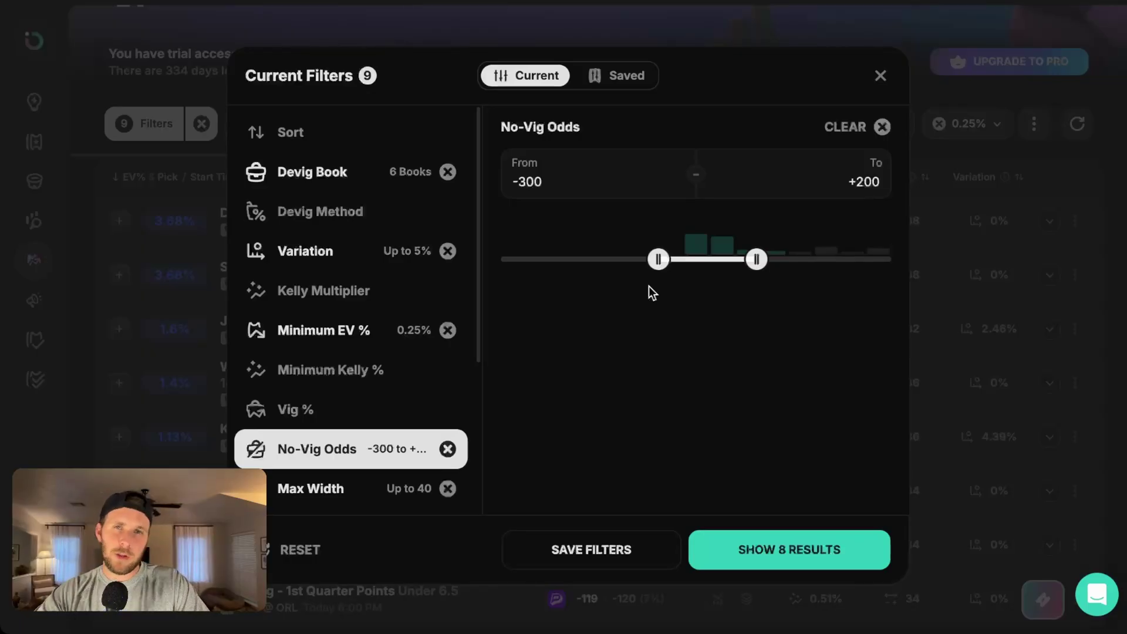
{"action": "left_click", "coordinate": [320, 492]}
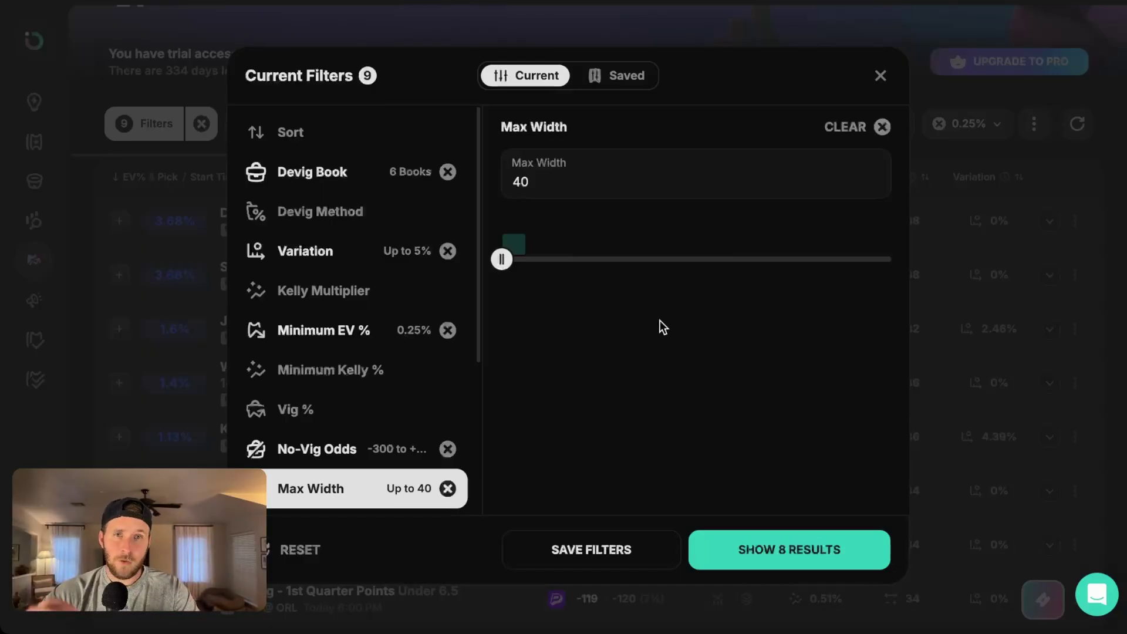
Step: Examine the Bet Types, Date Range, Leagues and Books filter settings, and return to the bet list
{"action": "scroll", "coordinate": [302, 473], "scroll_direction": "down", "scroll_amount": 2}
{"action": "scroll", "coordinate": [303, 472], "scroll_direction": "down", "scroll_amount": 2}
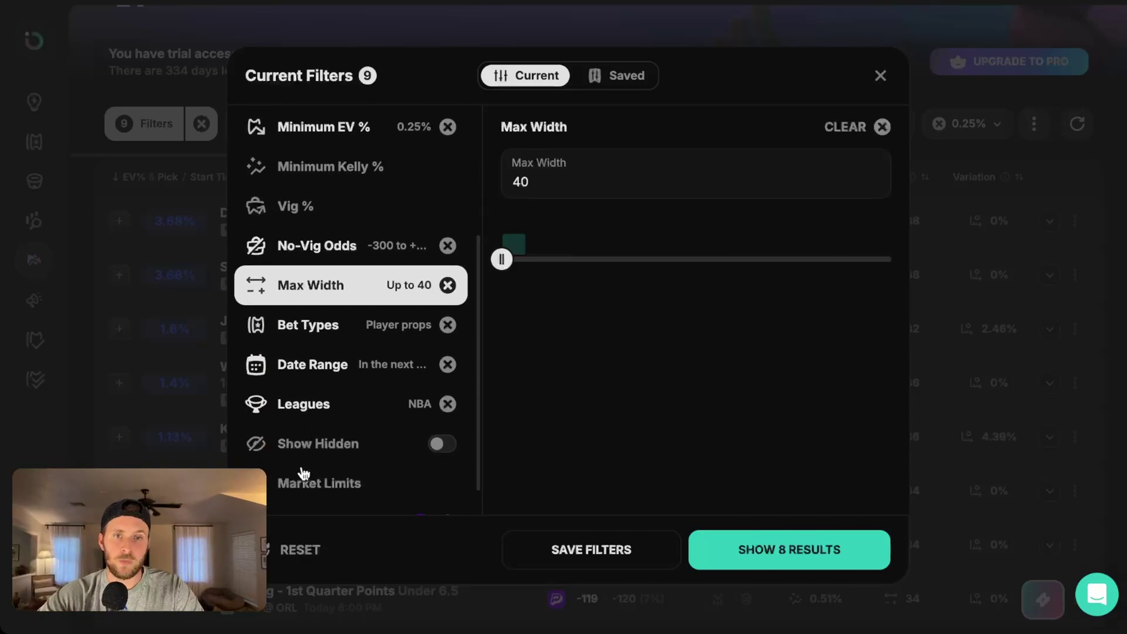
{"action": "left_click", "coordinate": [362, 319]}
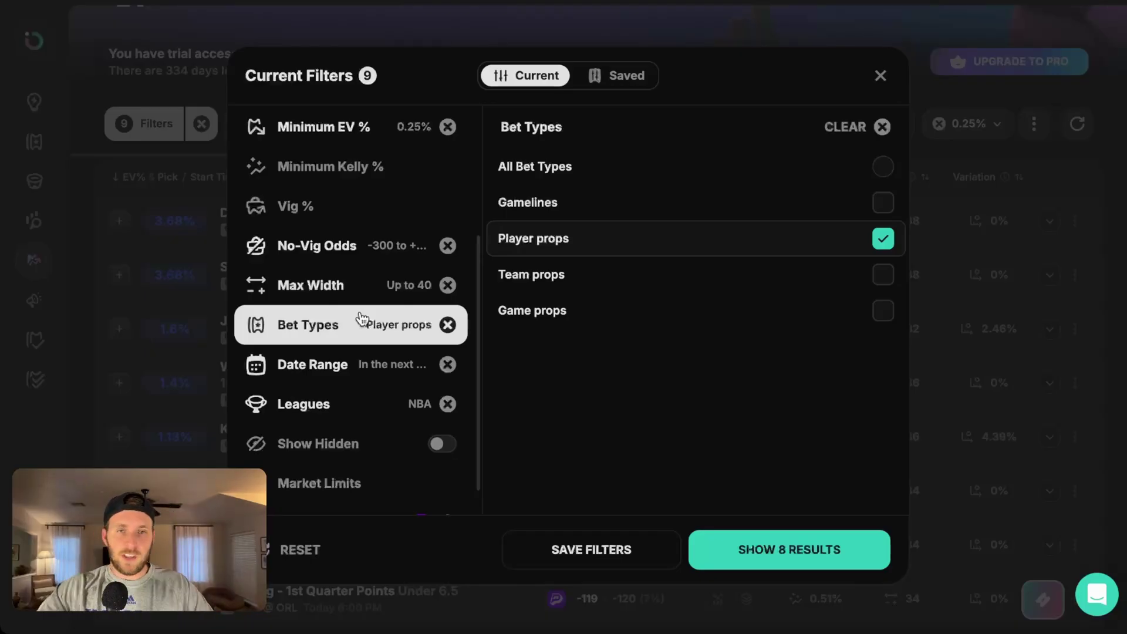
{"action": "left_click", "coordinate": [348, 367]}
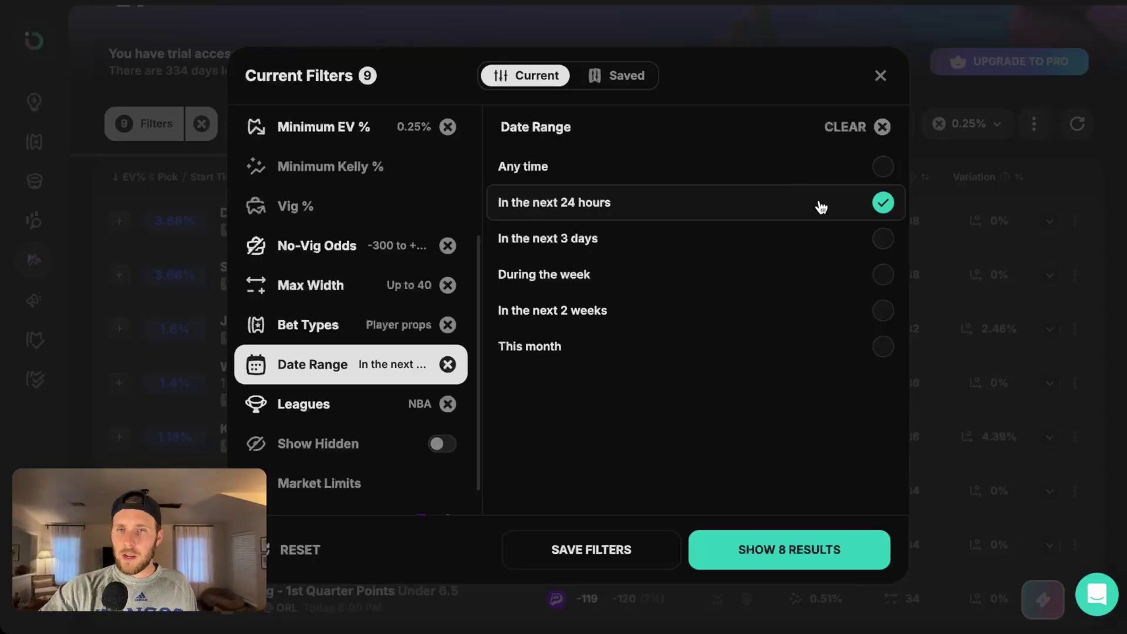
{"action": "left_click", "coordinate": [331, 411]}
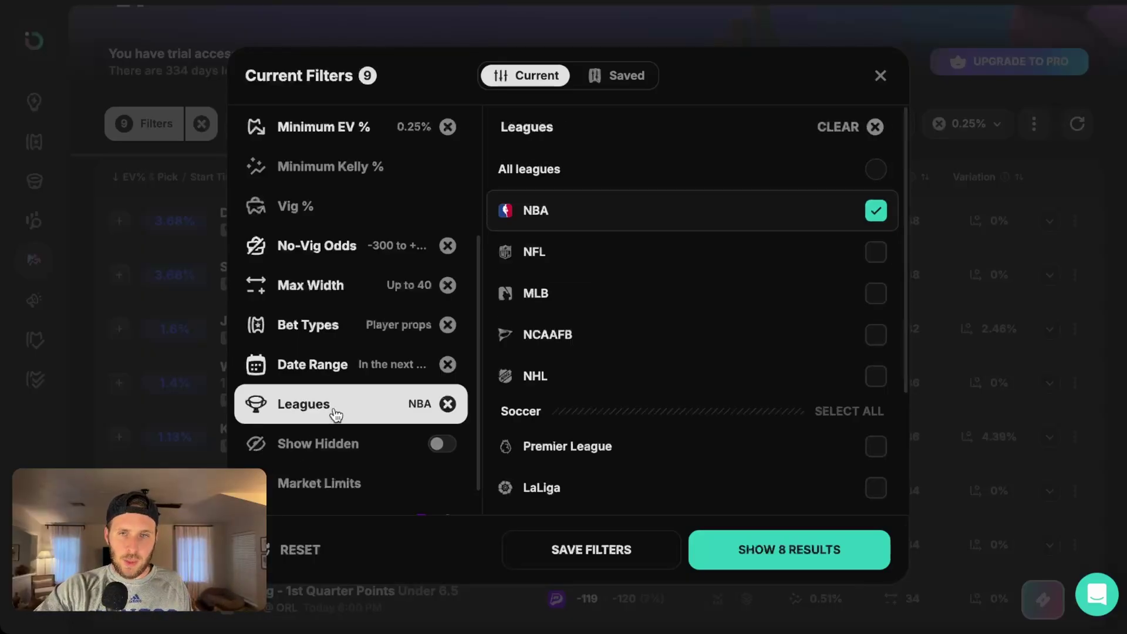
{"action": "scroll", "coordinate": [379, 397], "scroll_direction": "down", "scroll_amount": 1}
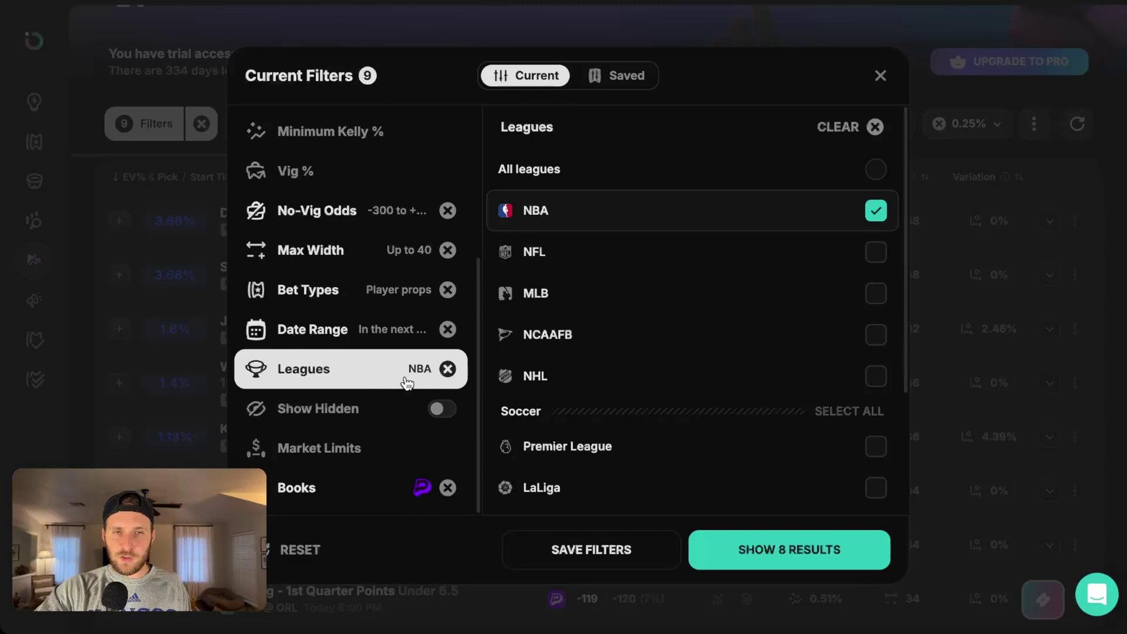
{"action": "left_click", "coordinate": [376, 493]}
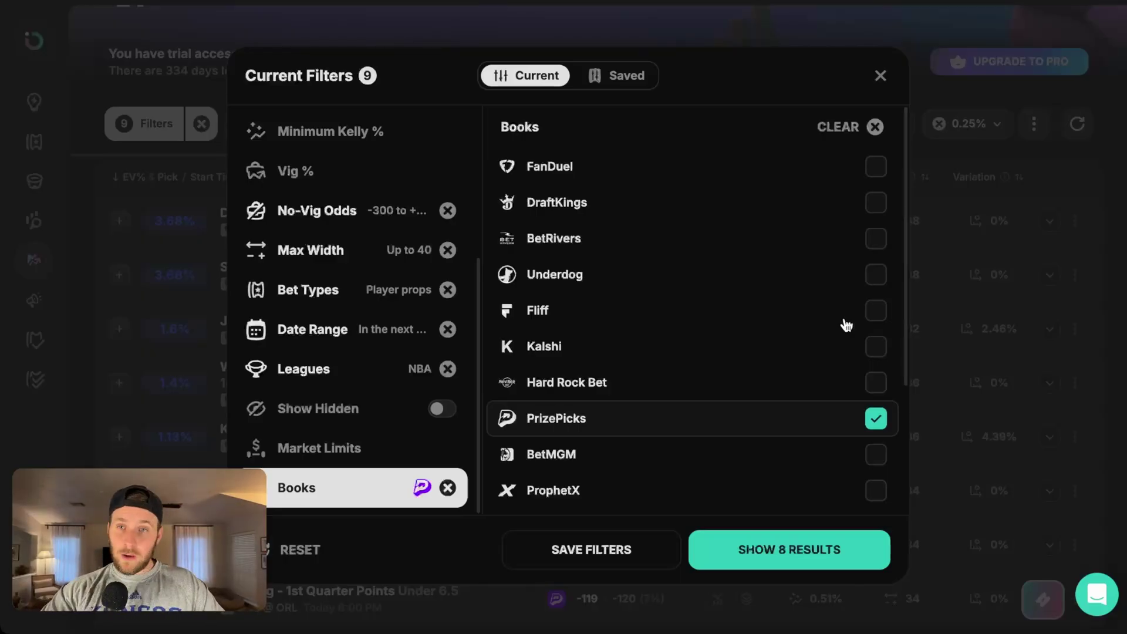
{"action": "left_click", "coordinate": [998, 216]}
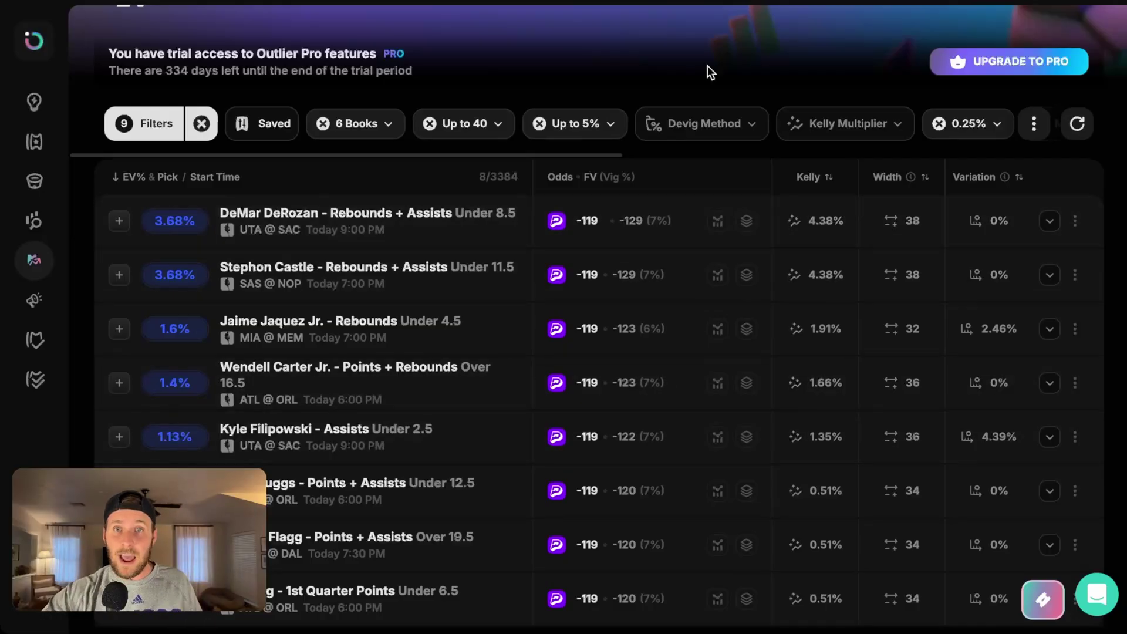
Step: Search Google for "calculator" in a new tab, checking the fair-value odds in Outlier's bet list before returning to it
{"action": "key", "text": "super+t"}
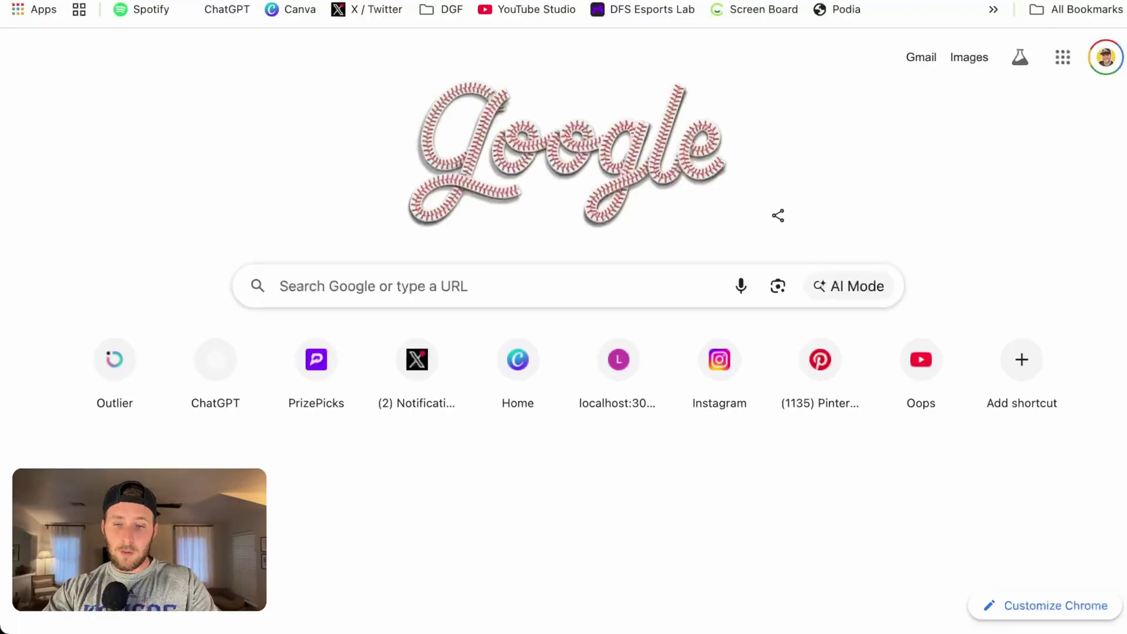
{"action": "type", "text": "calculator"}
{"action": "key", "text": "Return"}
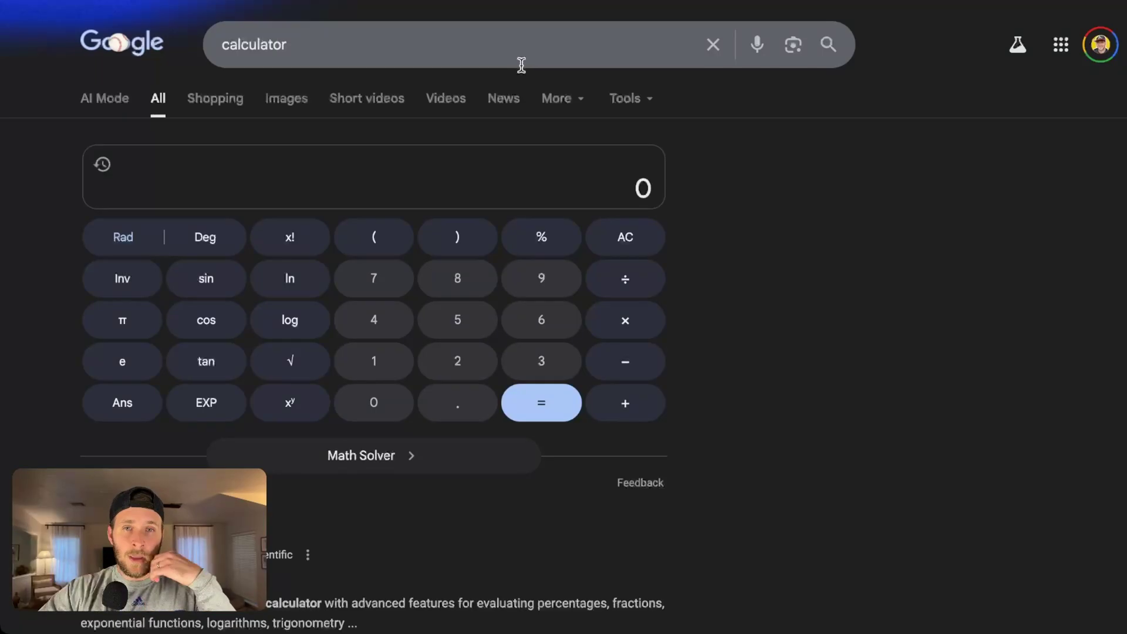
{"action": "key", "text": "super+w"}
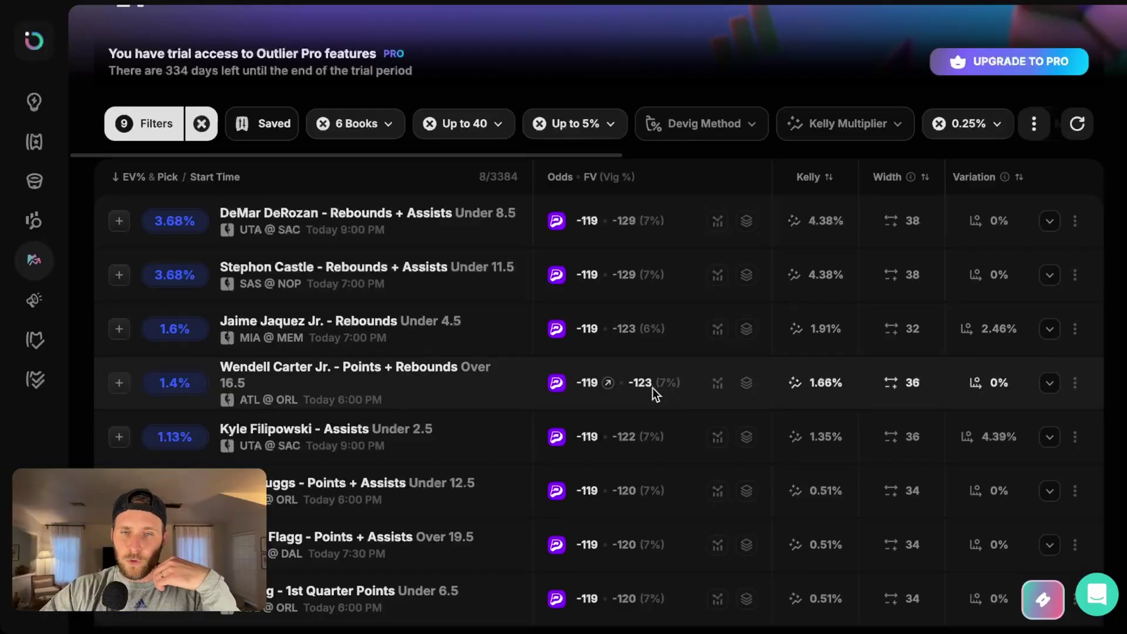
{"action": "key", "text": "super+Tab"}
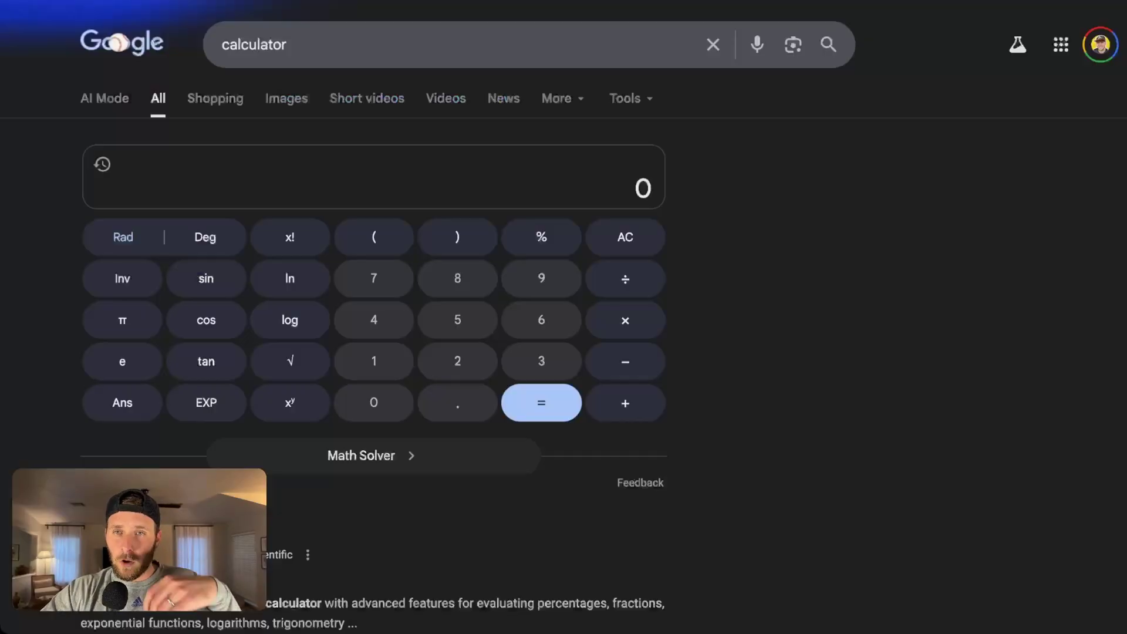
Step: Enter the fair-value odds of the first three picks as the sum 129 + 129 + 123 in the calculator
{"action": "left_click", "coordinate": [395, 372]}
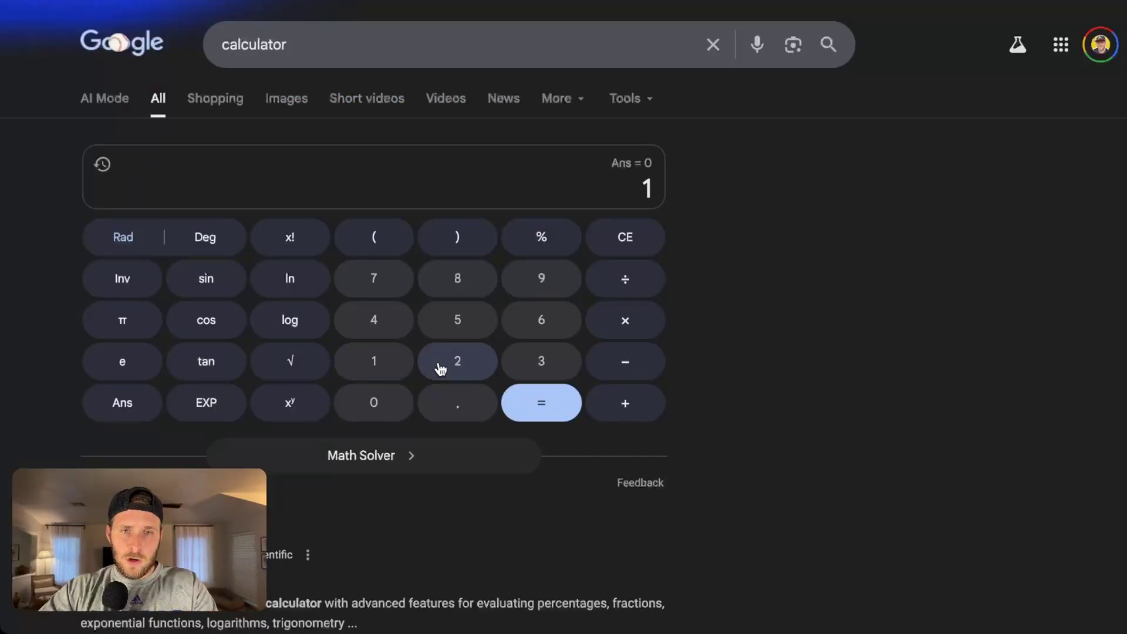
{"action": "left_click", "coordinate": [442, 369]}
{"action": "left_click", "coordinate": [529, 283]}
{"action": "left_click", "coordinate": [631, 407]}
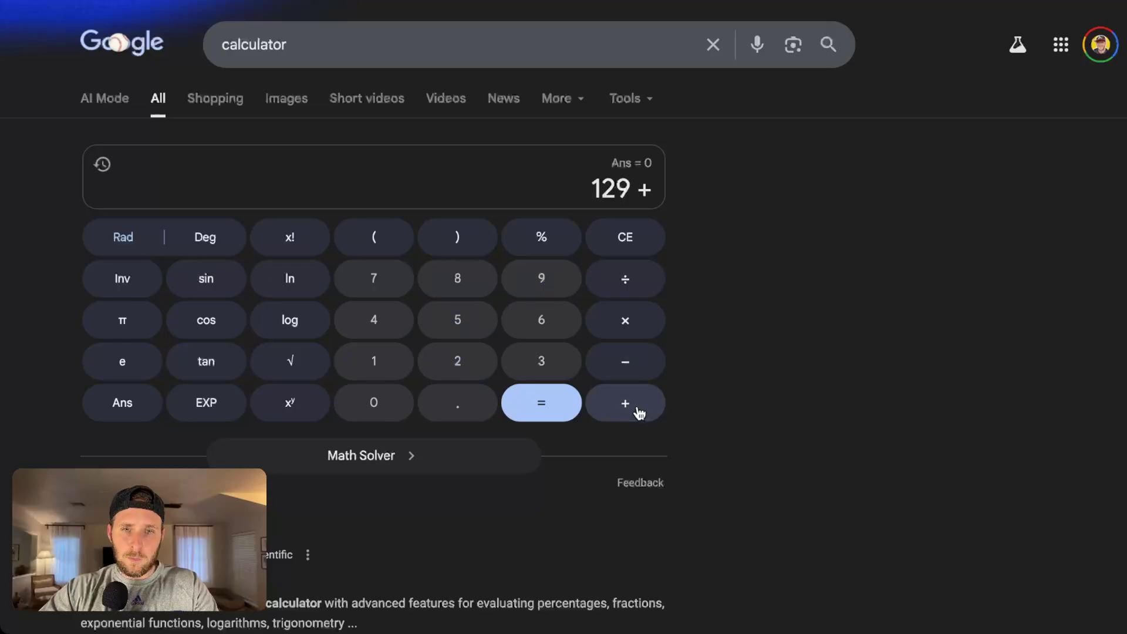
{"action": "left_click", "coordinate": [347, 363]}
{"action": "left_click", "coordinate": [453, 360]}
{"action": "left_click", "coordinate": [520, 298]}
{"action": "left_click", "coordinate": [625, 403]}
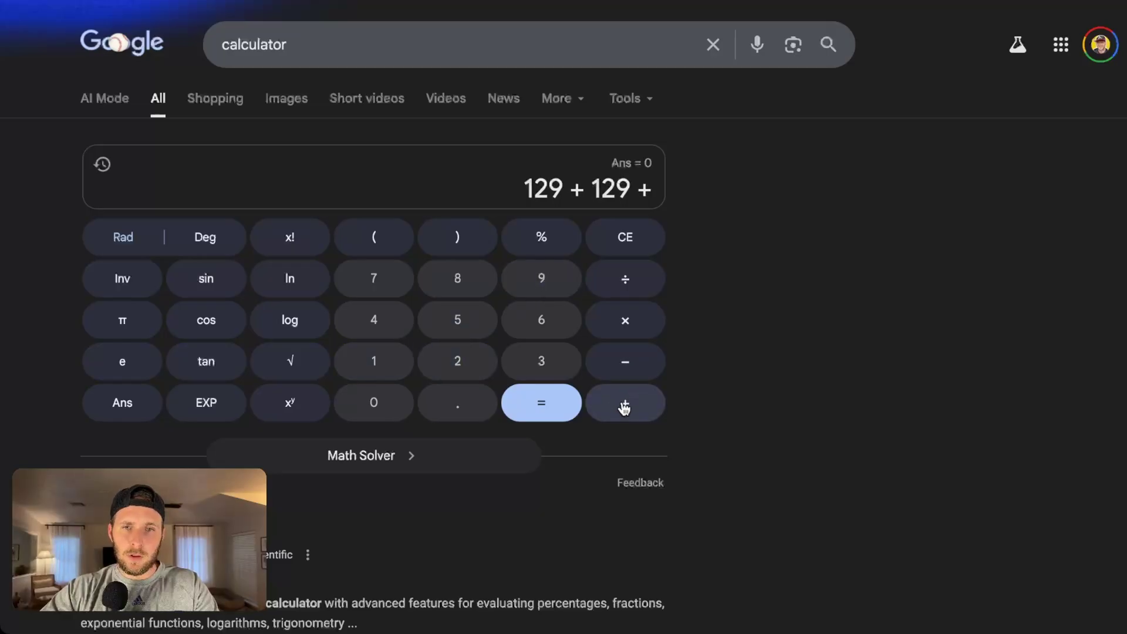
{"action": "left_click", "coordinate": [364, 370]}
{"action": "left_click", "coordinate": [457, 370]}
{"action": "left_click", "coordinate": [542, 366]}
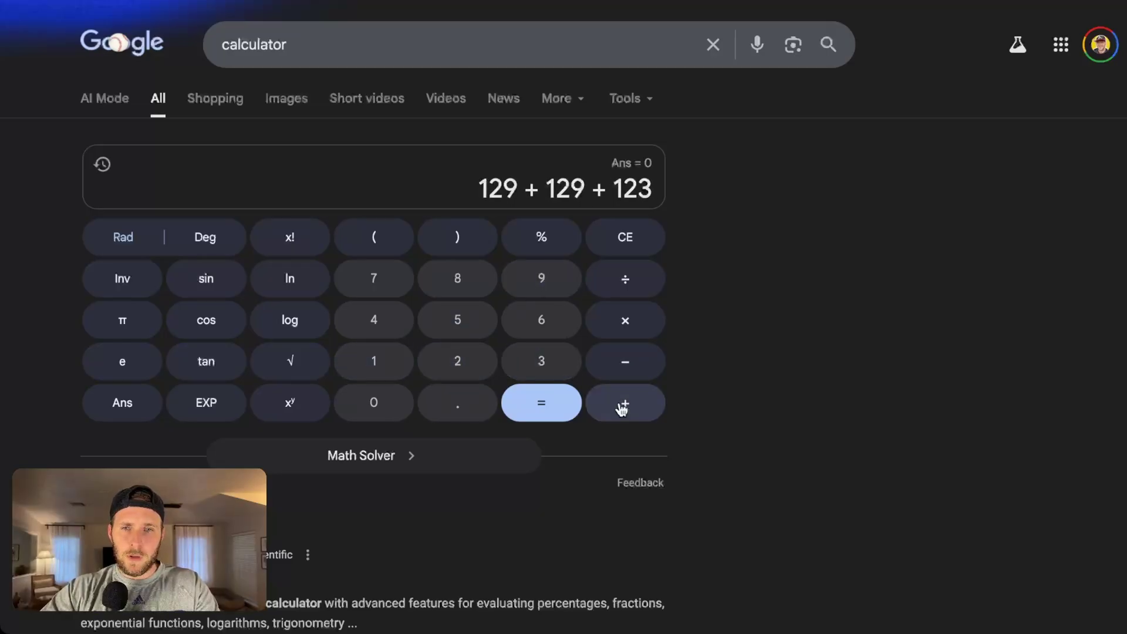
Step: Add the fourth and fifth picks' odds, 123 and 122, to the sum and calculate the total
{"action": "left_click", "coordinate": [622, 403]}
{"action": "left_click", "coordinate": [407, 371]}
{"action": "left_click", "coordinate": [489, 376]}
{"action": "left_click", "coordinate": [542, 370]}
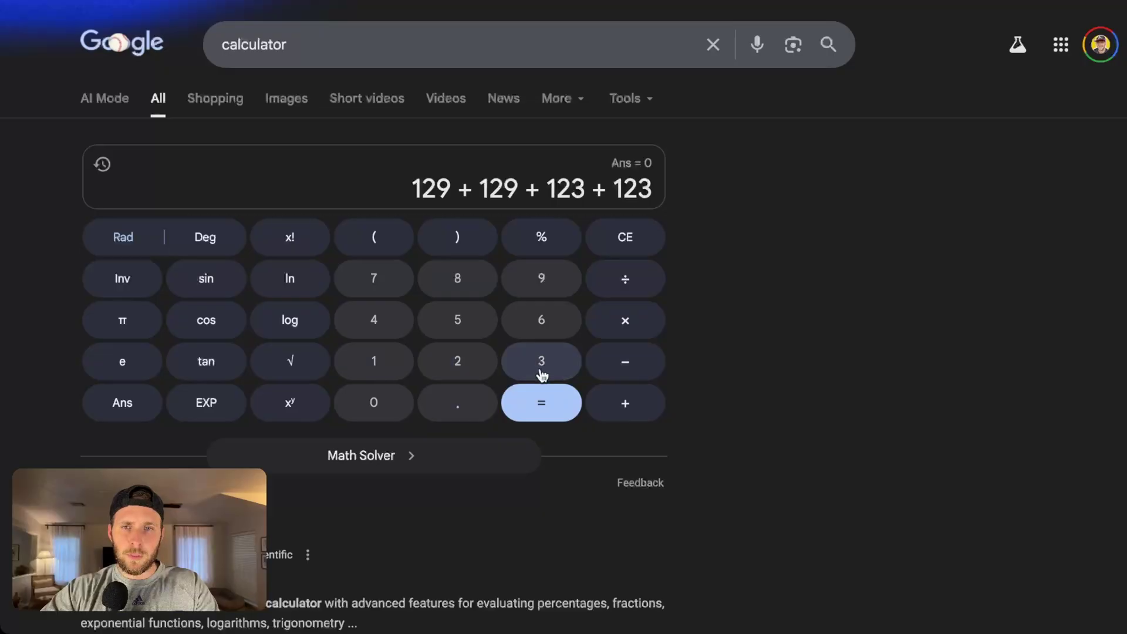
{"action": "left_click", "coordinate": [622, 407]}
{"action": "left_click", "coordinate": [387, 358]}
{"action": "double_click", "coordinate": [433, 356]}
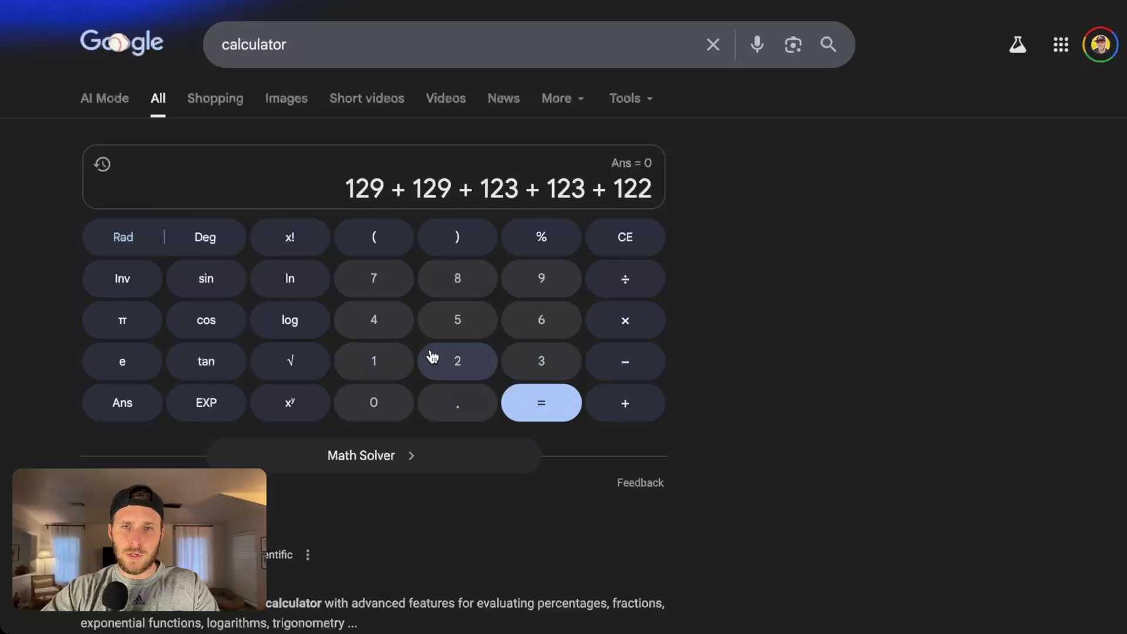
{"action": "left_click", "coordinate": [541, 400]}
Step: Divide the total by 5 to calculate the average fair-value odds of the five picks
{"action": "left_click", "coordinate": [630, 286]}
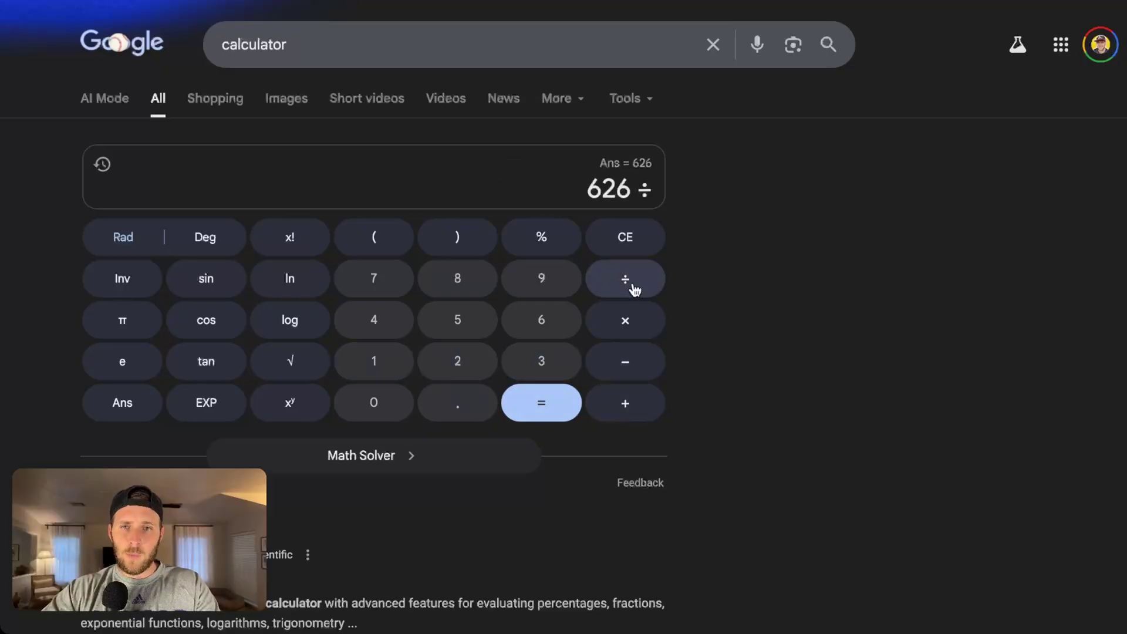
{"action": "left_click", "coordinate": [496, 327]}
{"action": "left_click", "coordinate": [541, 405]}
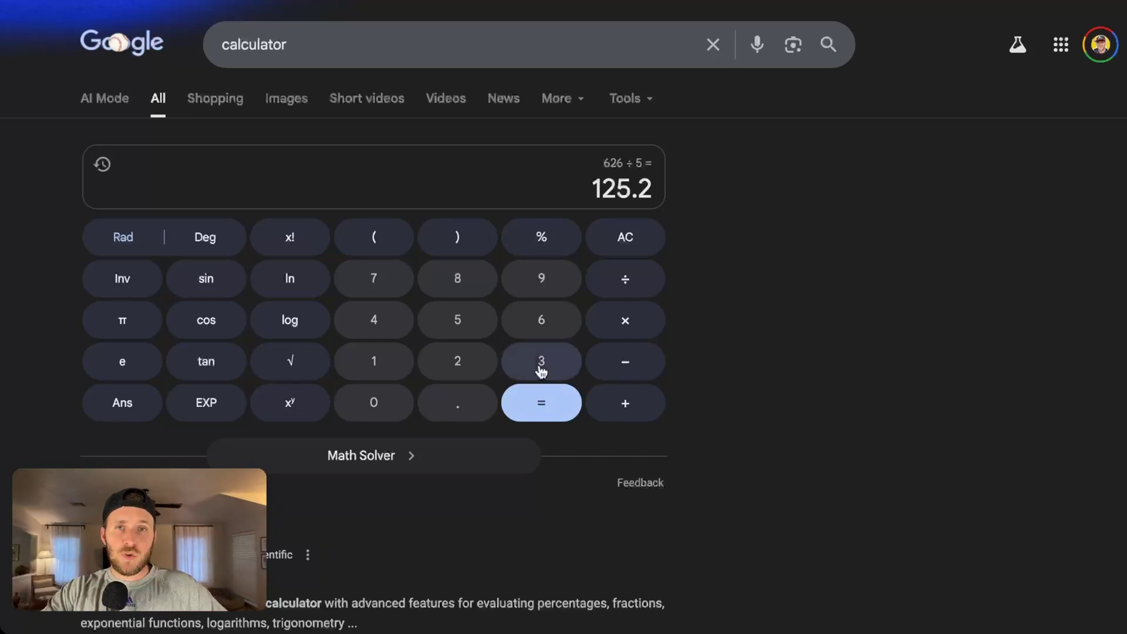
{"action": "left_click", "coordinate": [642, 165]}
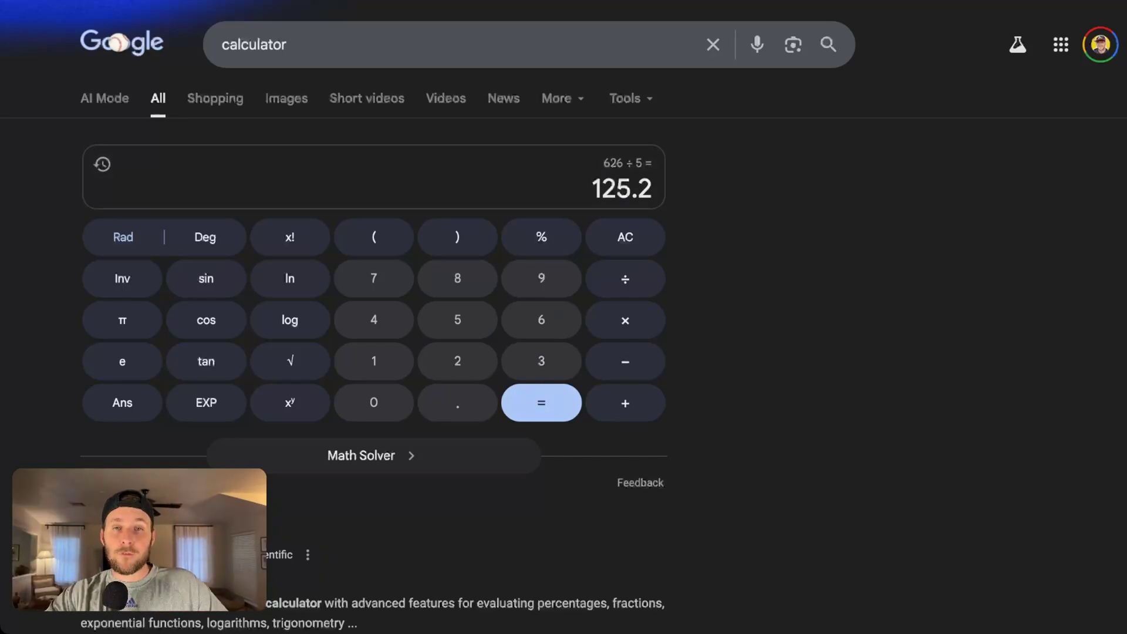